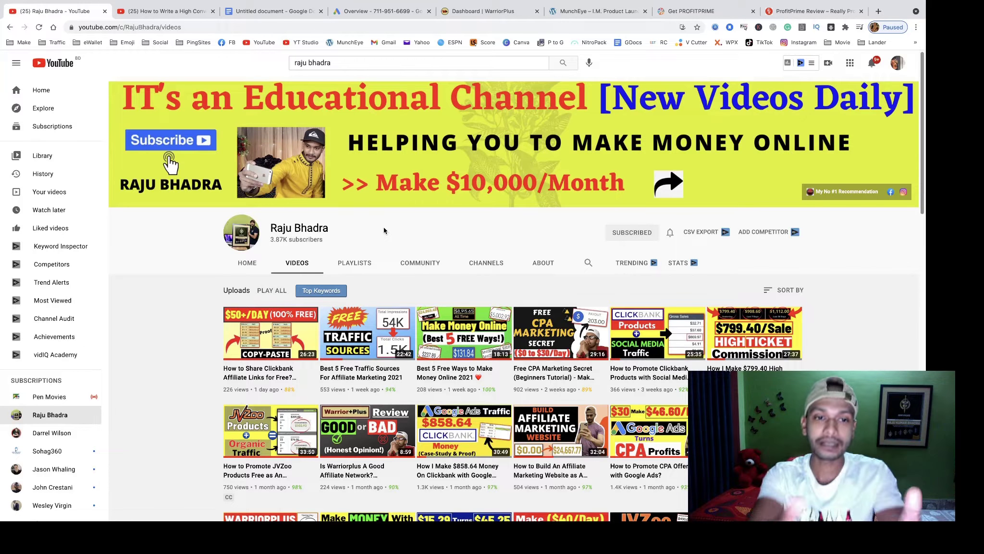
# Step: Switch to Google Ads and start a new campaign with the Website traffic goal and the Search campaign type
pyautogui.click(335, 14)
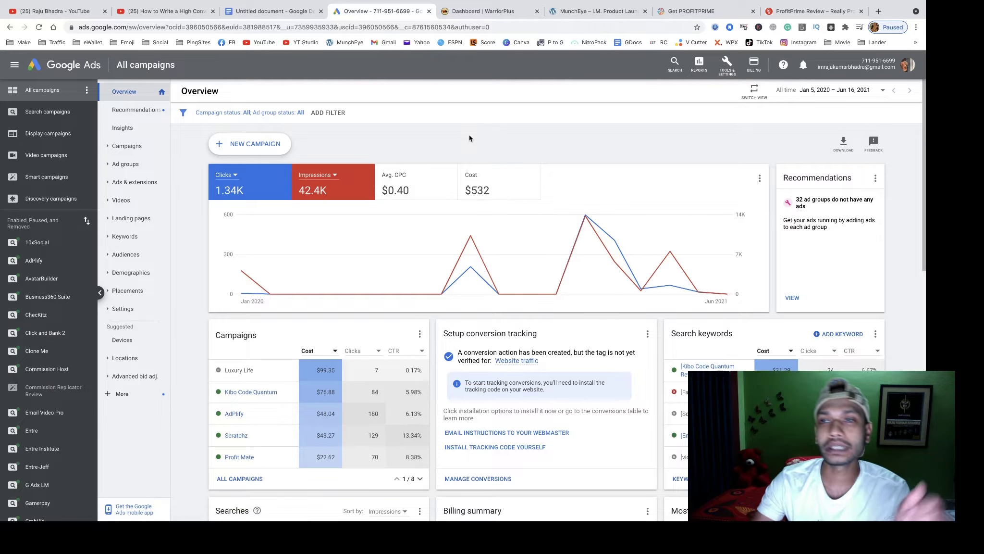
pyautogui.click(254, 153)
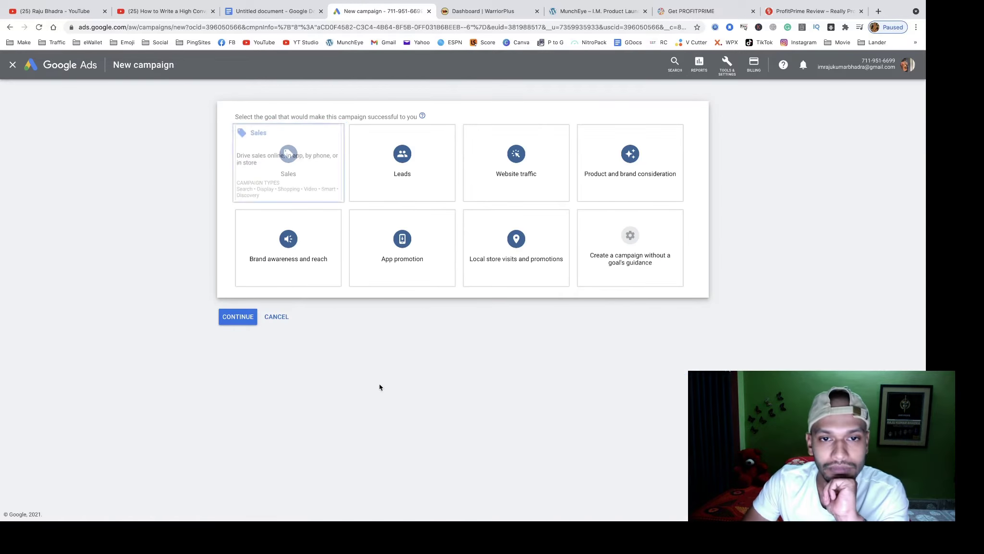
pyautogui.moveTo(509, 168)
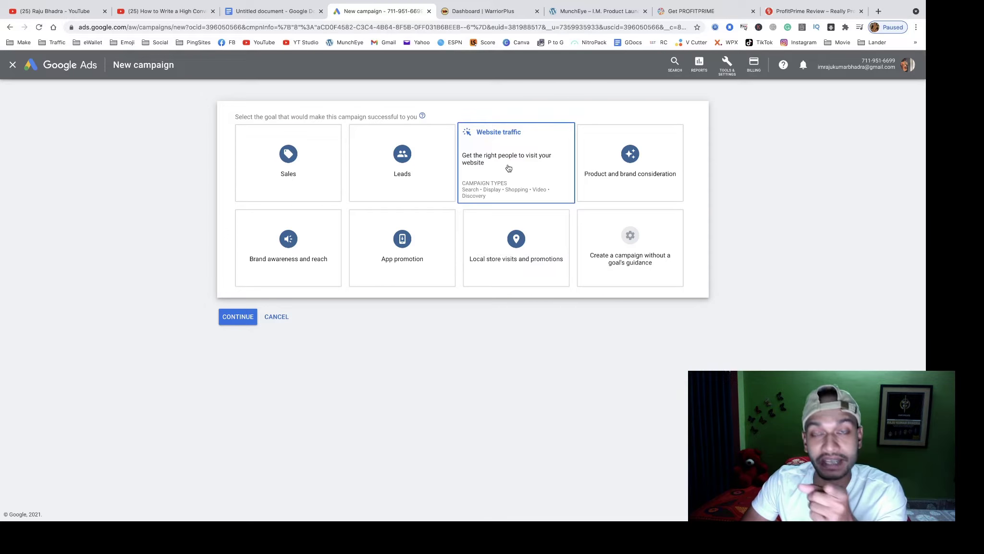
pyautogui.click(509, 168)
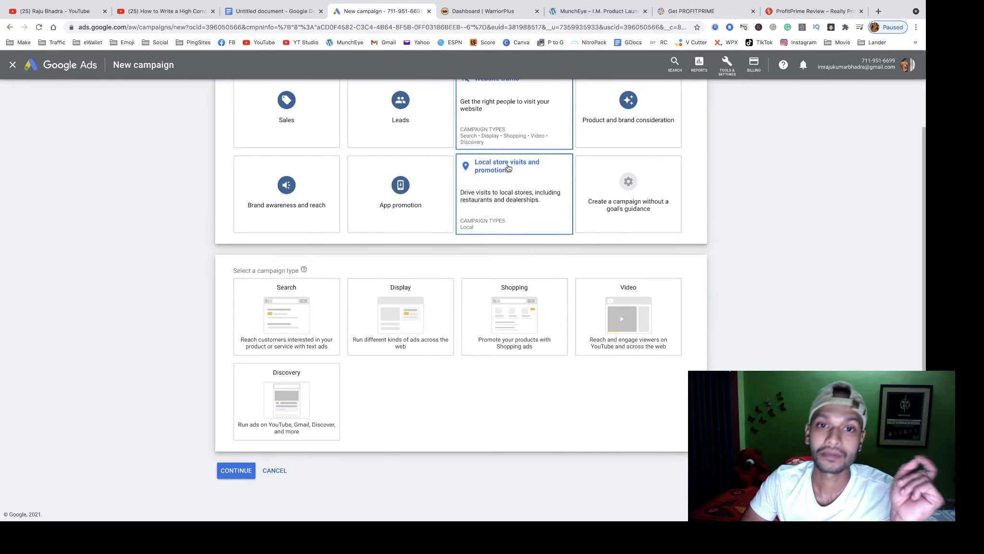
pyautogui.click(286, 298)
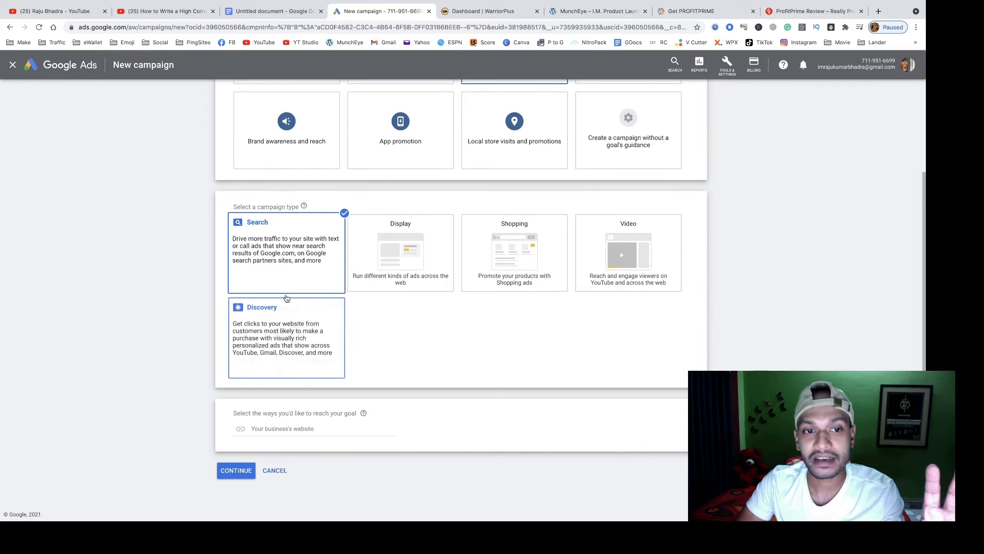
# Step: Copy the open ProfitPrime review page's URL into the campaign as the business website and continue to the campaign settings
pyautogui.click(278, 428)
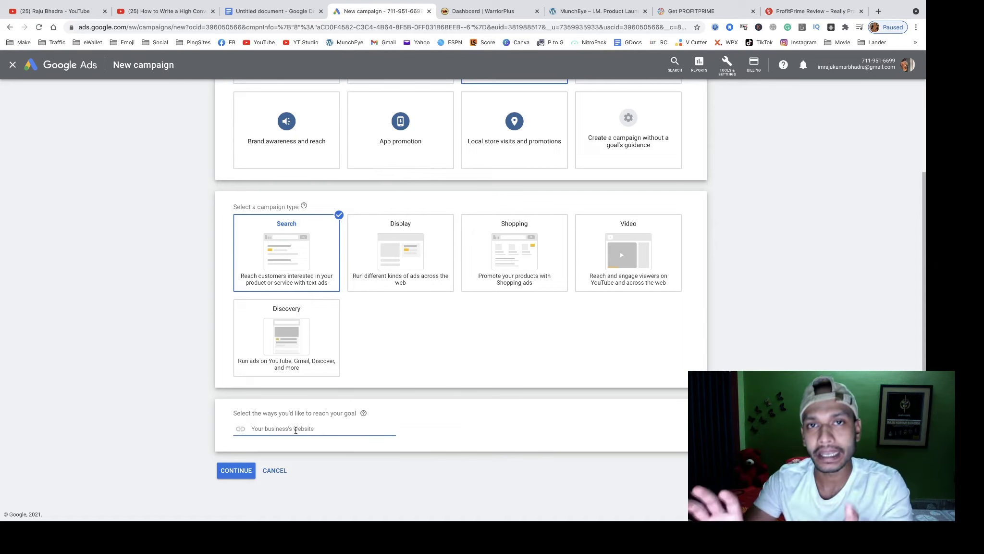
pyautogui.click(791, 12)
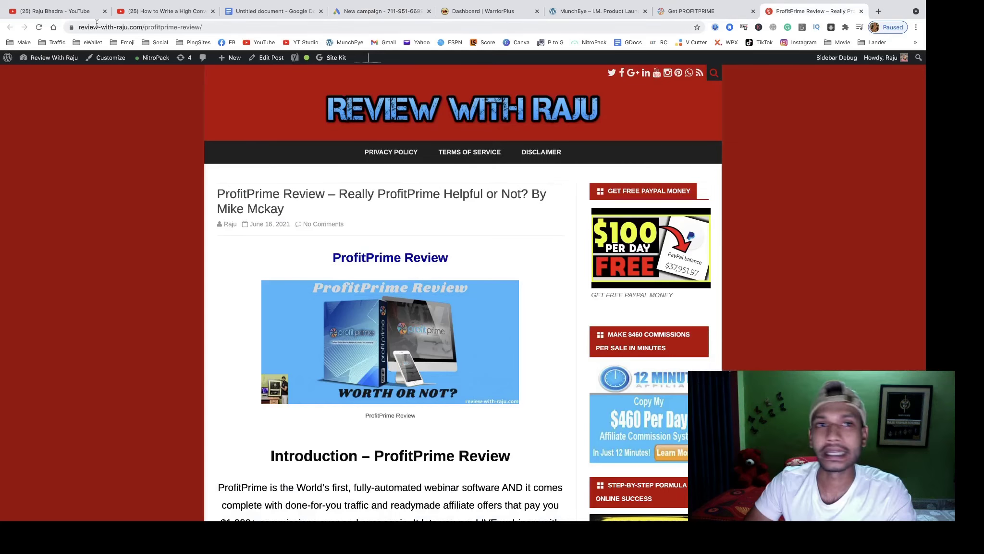
pyautogui.click(117, 27)
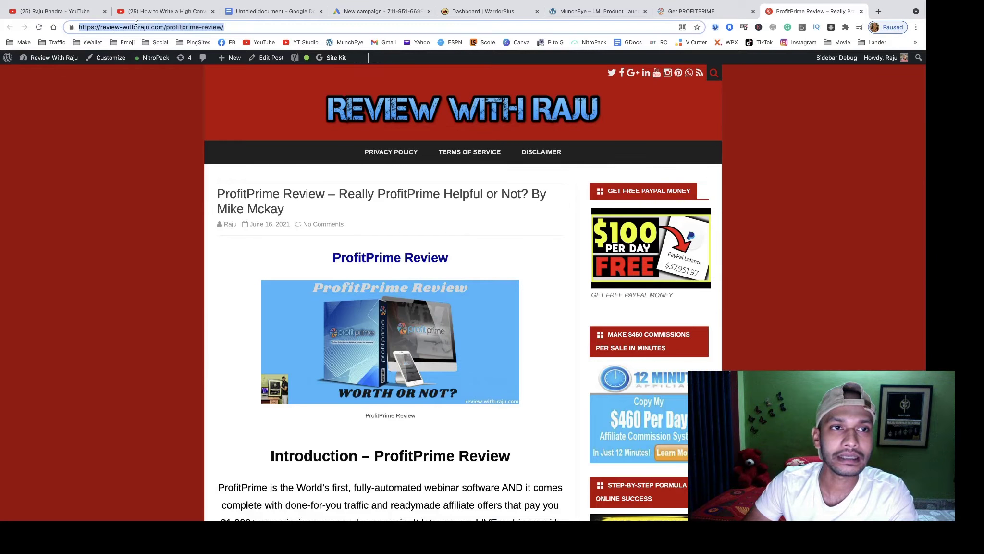
pyautogui.rightClick(137, 24)
pyautogui.click(178, 78)
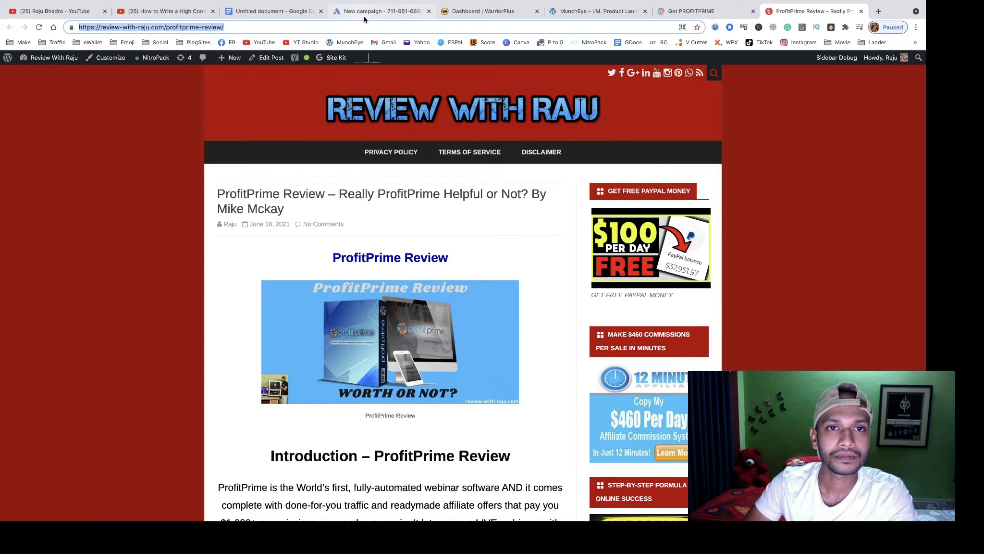
pyautogui.click(370, 11)
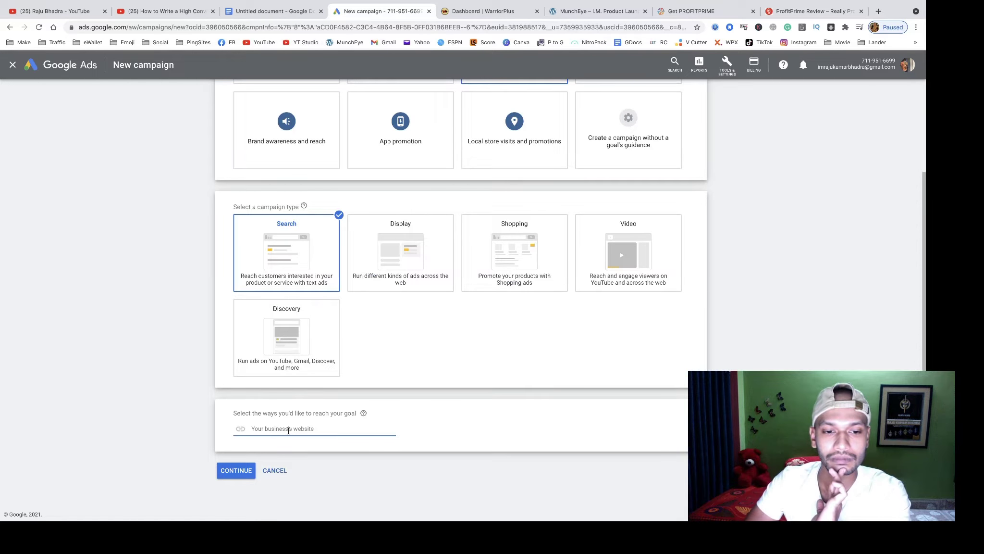
pyautogui.press('super+v')
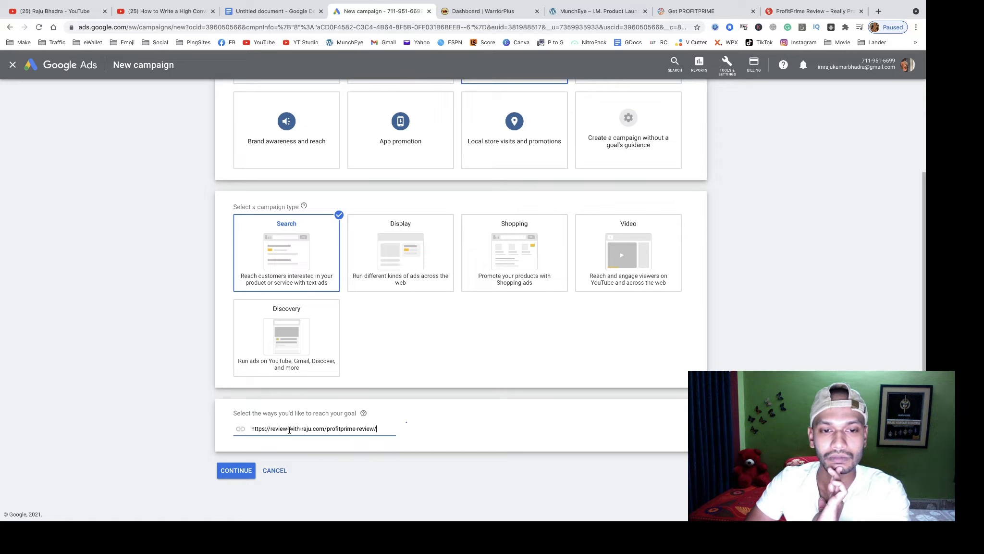
pyautogui.click(476, 428)
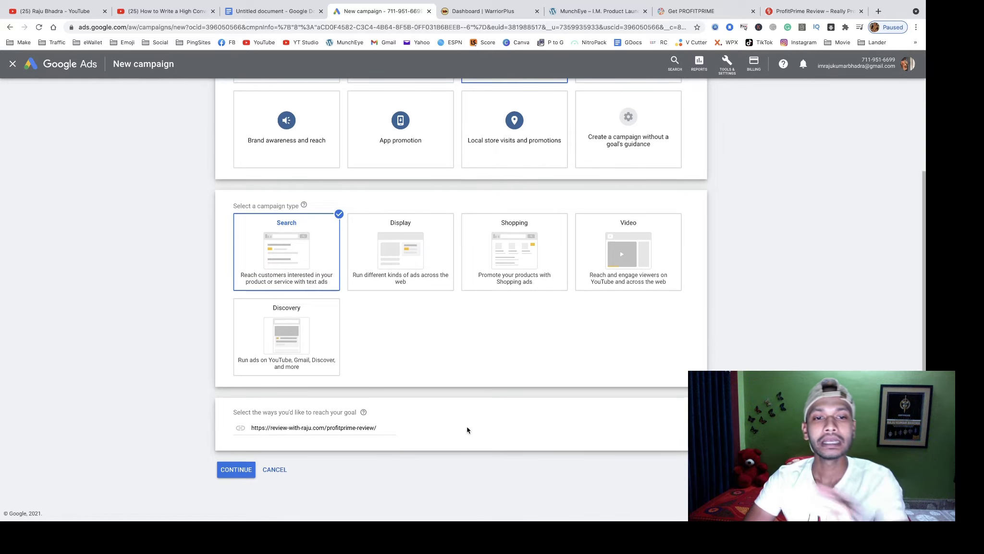
pyautogui.click(235, 472)
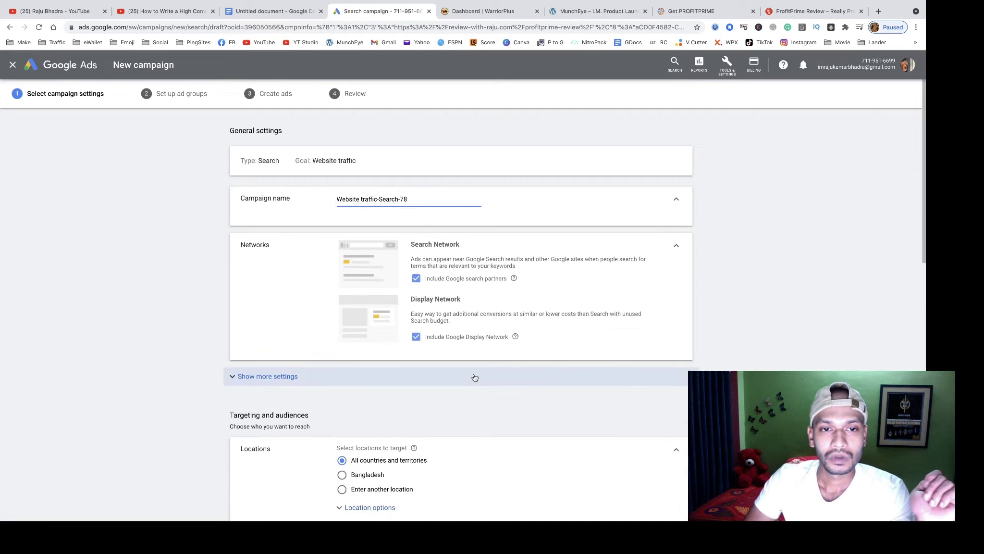
# Step: Name the campaign ProfitPrime and exclude the Google Display Network from its networks
pyautogui.tripleClick(365, 198)
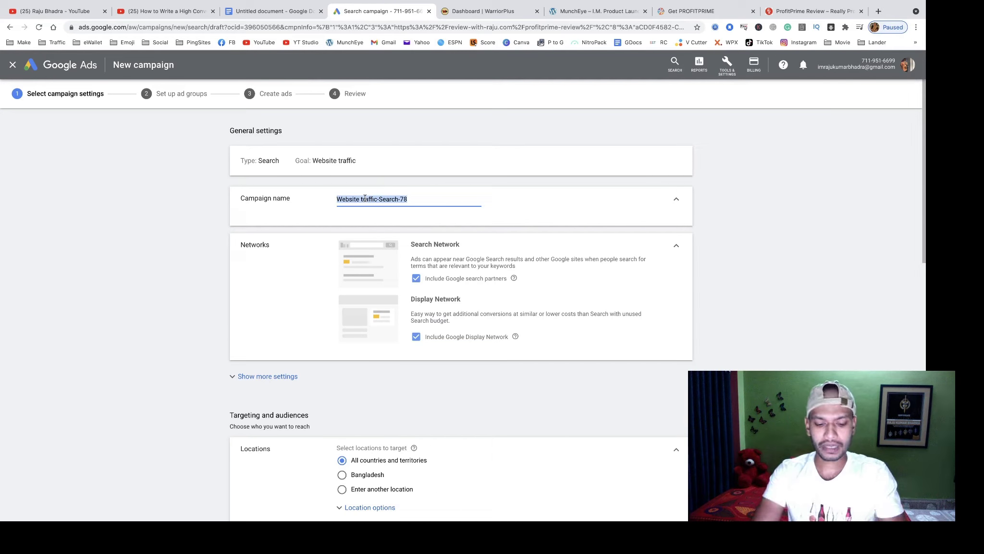
pyautogui.write('Pro')
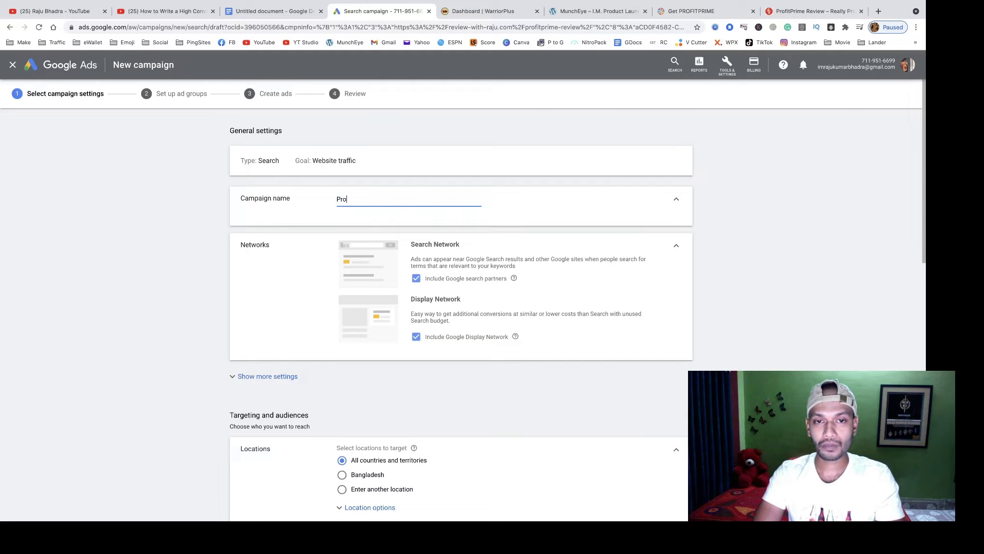
pyautogui.write('fit')
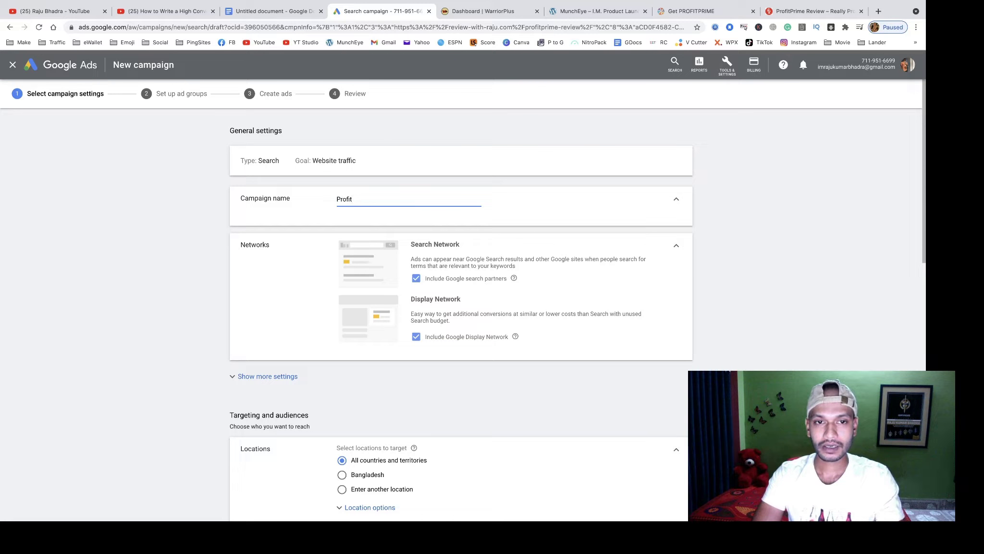
pyautogui.write('Prime')
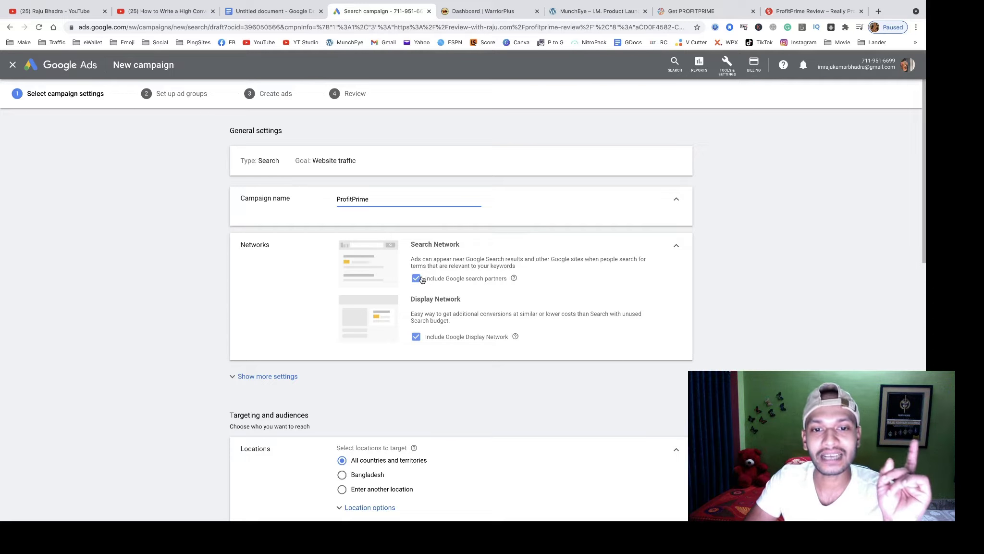
pyautogui.click(417, 337)
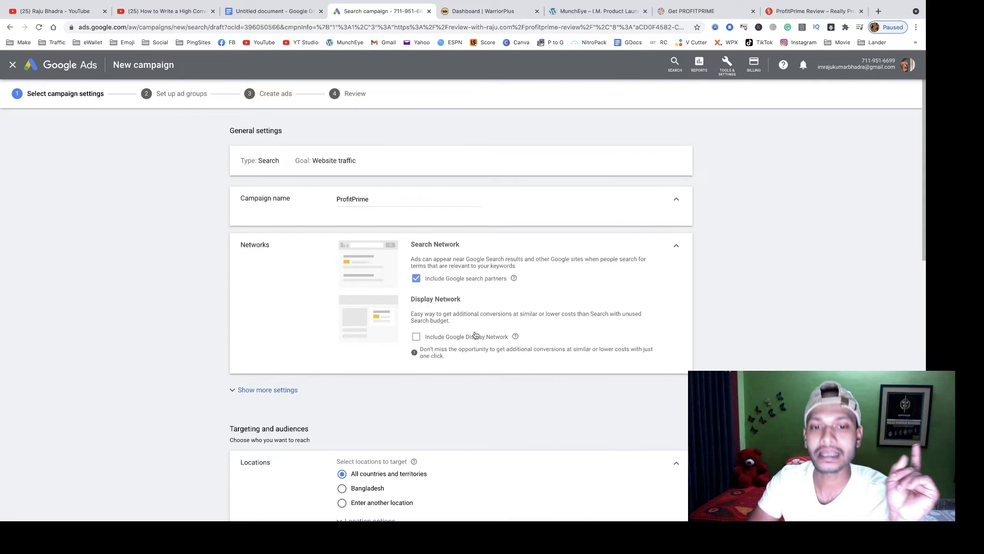
# Step: Try a custom target location search for "usa", and return the targeting to all countries and territories
pyautogui.scroll(-5, 490, 331)
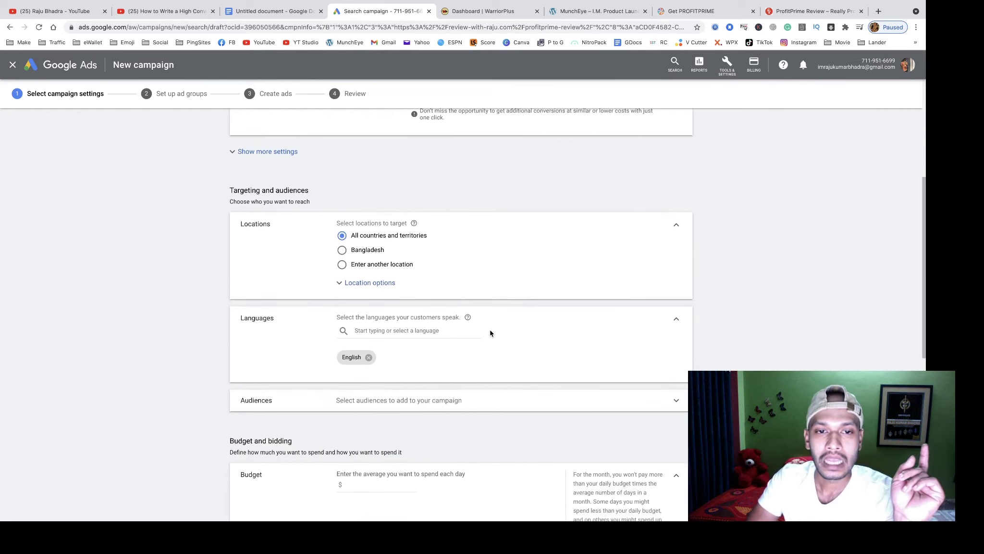
pyautogui.scroll(5, 490, 333)
pyautogui.scroll(-5, 491, 332)
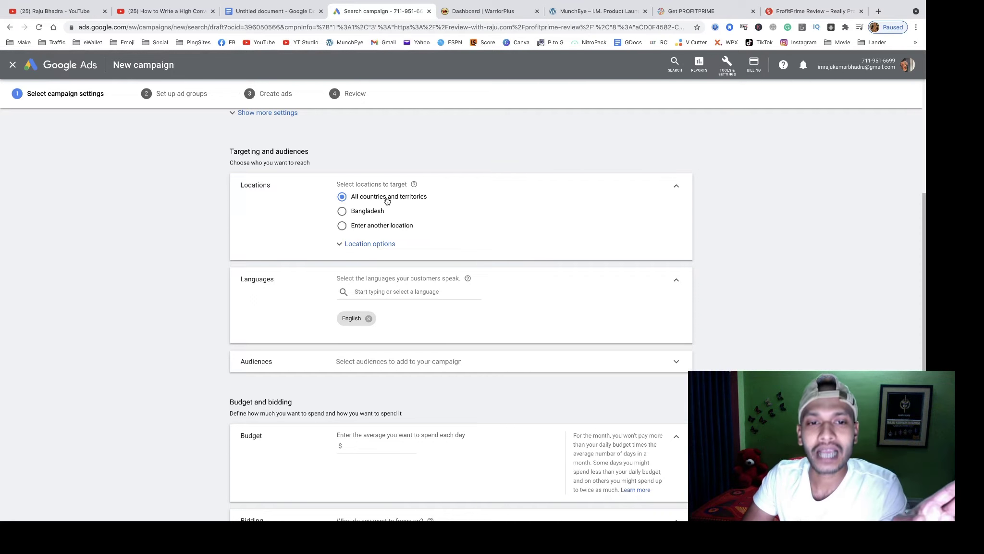
pyautogui.click(342, 226)
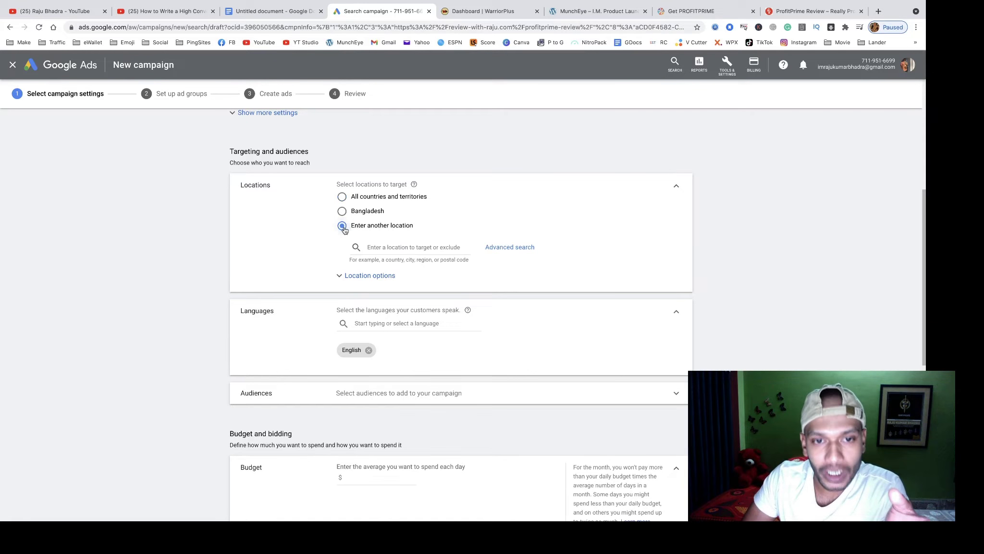
pyautogui.write('usa')
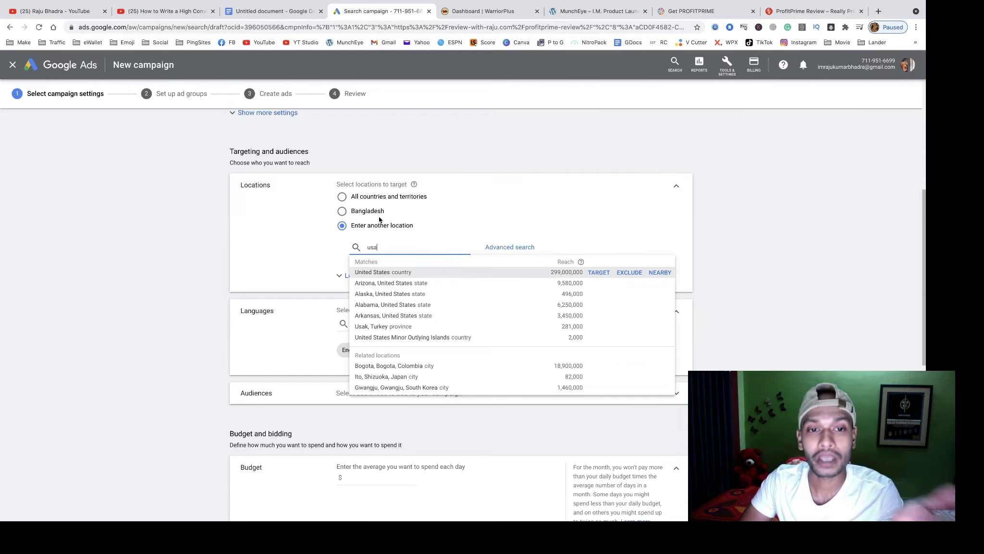
pyautogui.click(343, 198)
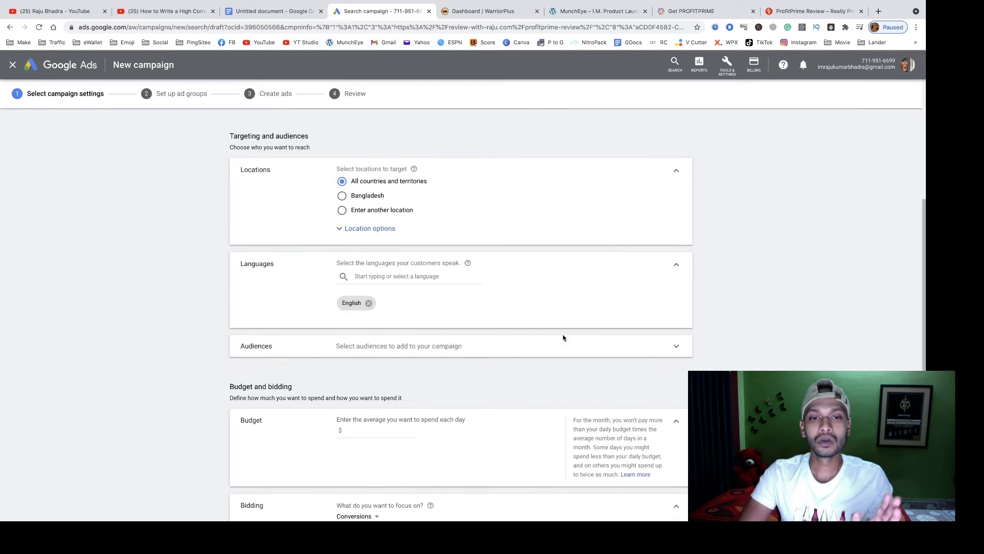
# Step: In the location options, set the target to "Presence: People in or regularly in your targeted locations" and collapse the options
pyautogui.scroll(-2, 563, 334)
pyautogui.scroll(1, 484, 279)
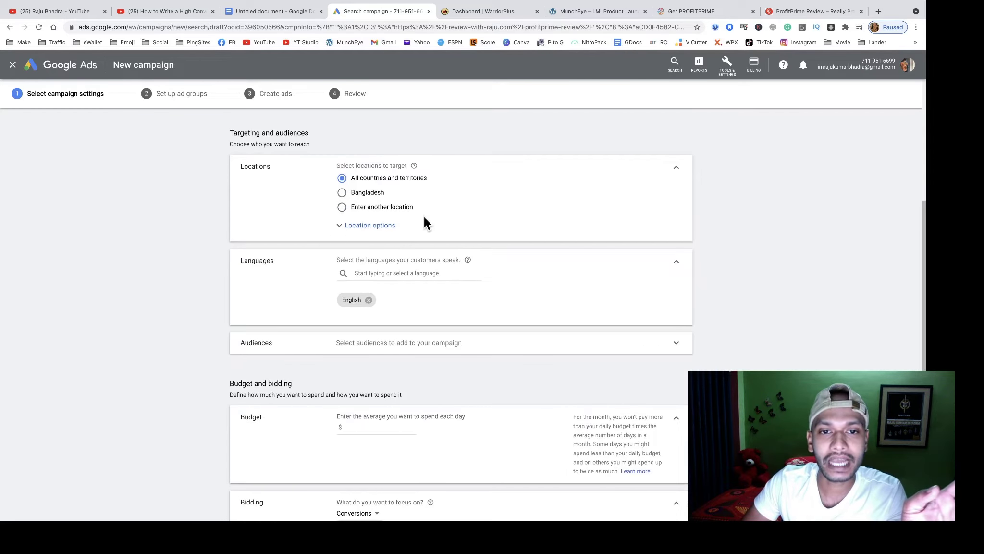
pyautogui.scroll(-2, 549, 310)
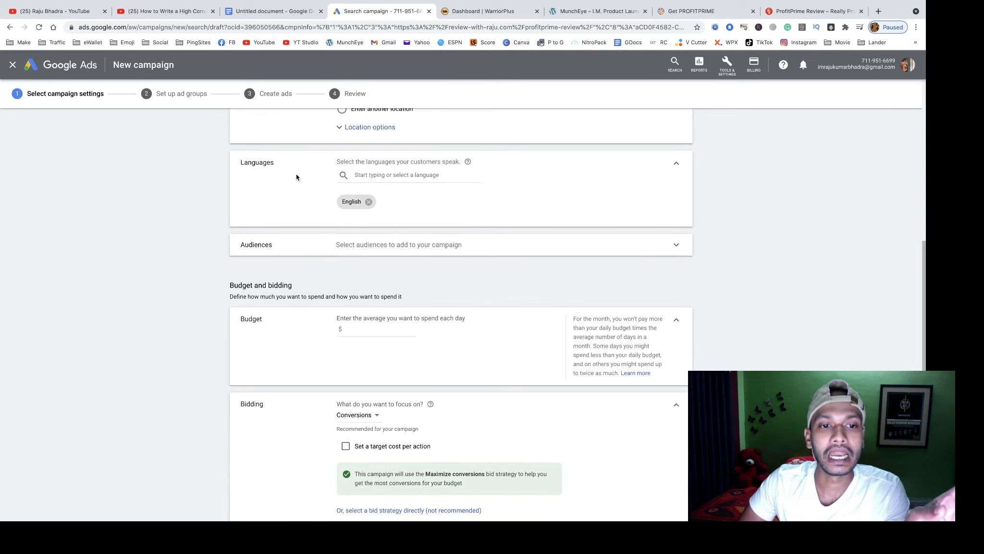
pyautogui.scroll(2, 369, 212)
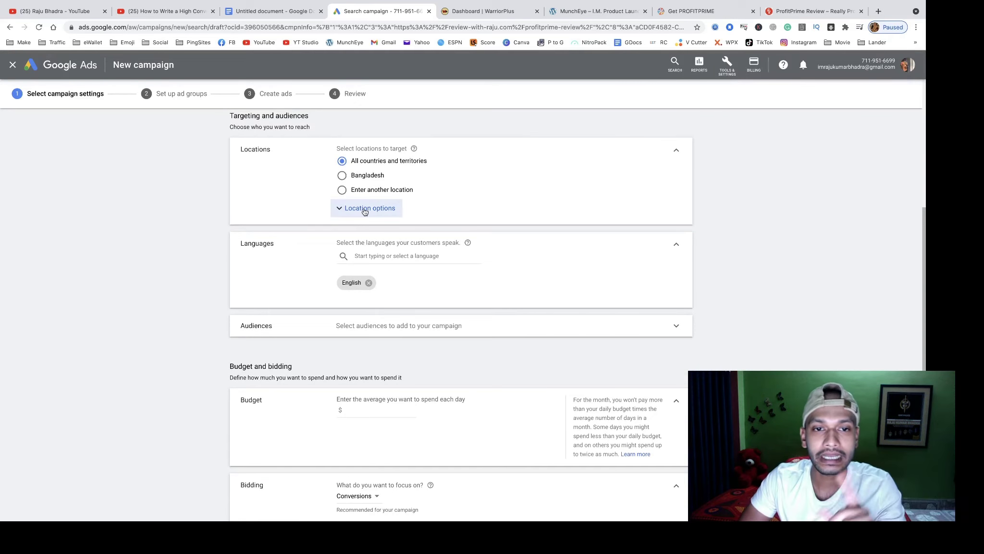
pyautogui.click(370, 209)
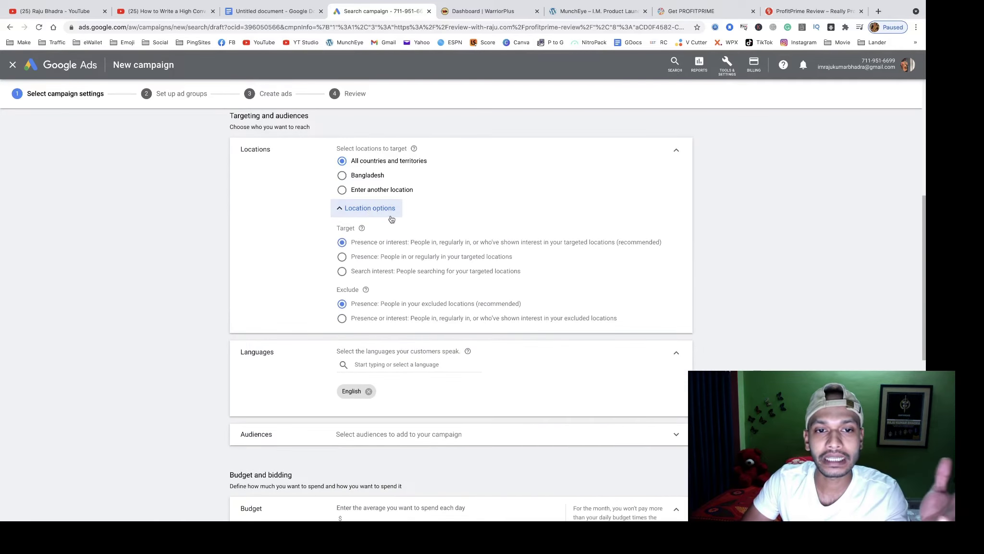
pyautogui.scroll(-2, 497, 286)
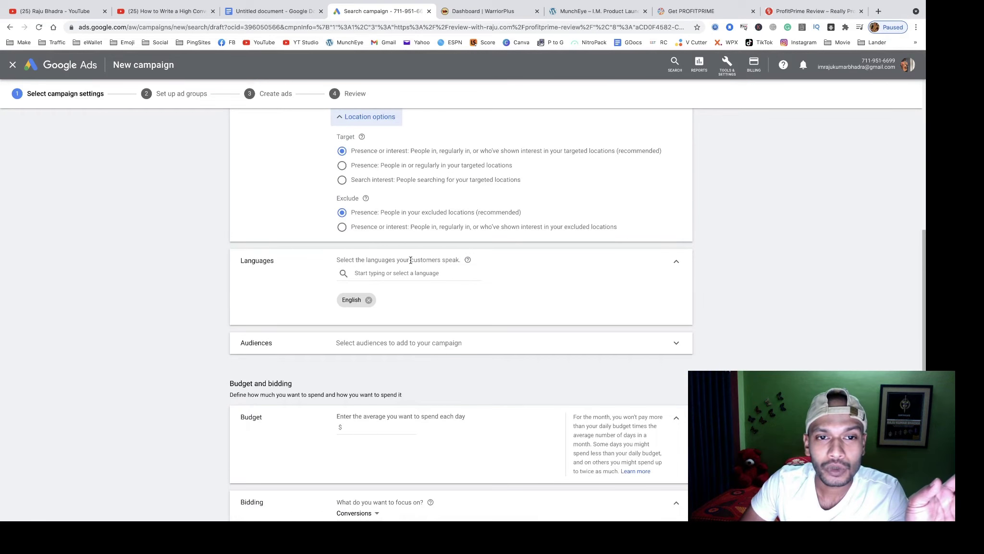
pyautogui.scroll(5, 410, 262)
pyautogui.scroll(-5, 410, 260)
pyautogui.hscroll(-3, 411, 260)
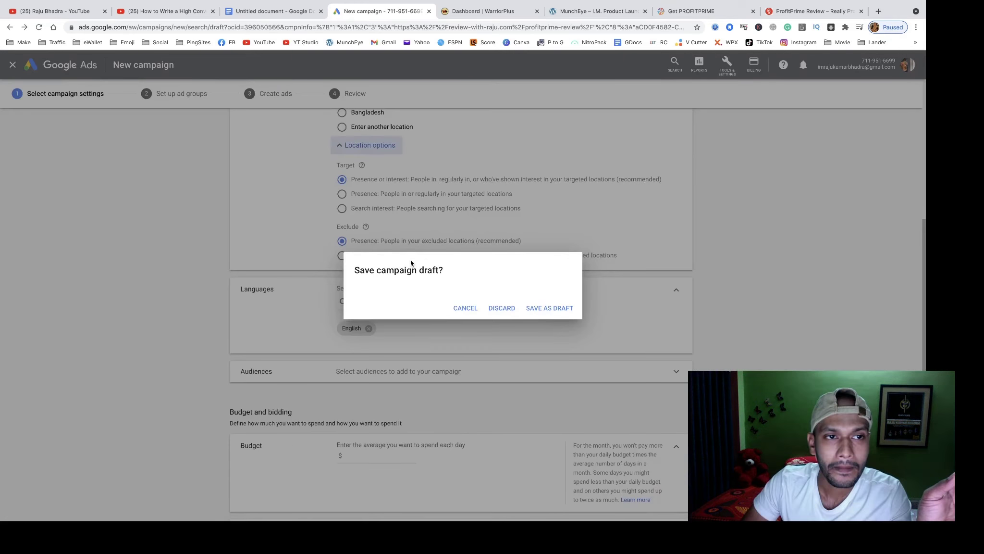
pyautogui.click(474, 310)
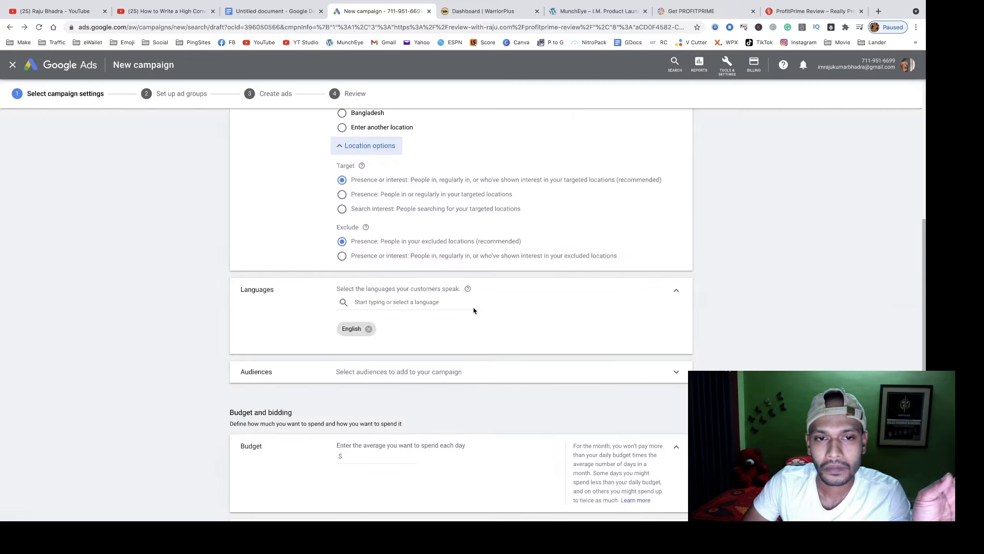
pyautogui.scroll(-1, 380, 262)
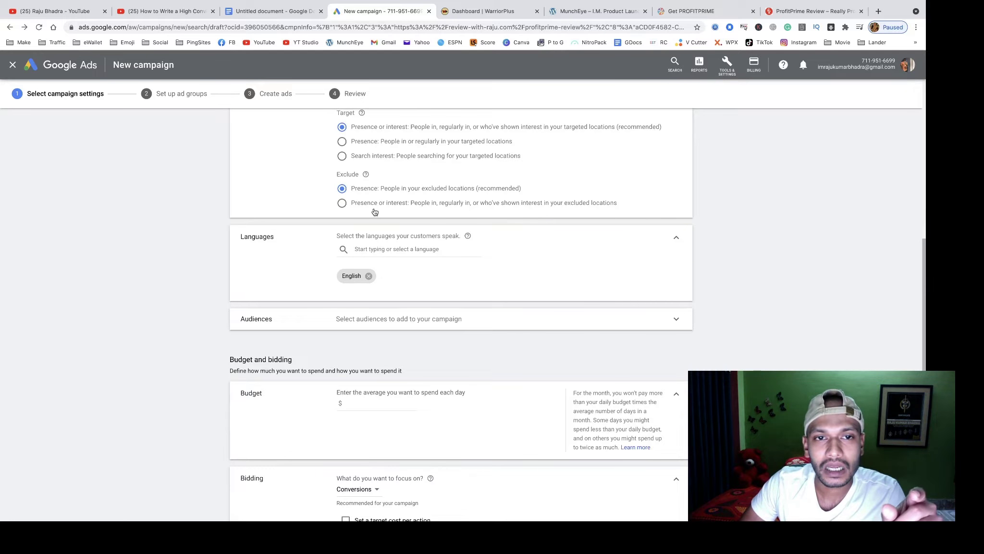
pyautogui.scroll(1, 373, 202)
pyautogui.click(346, 181)
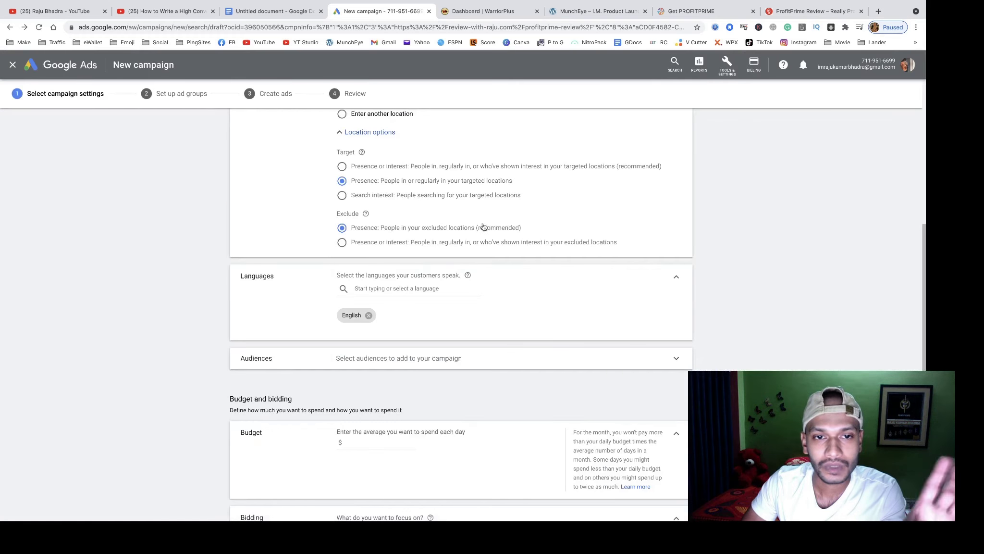
pyautogui.scroll(2, 451, 331)
pyautogui.click(339, 202)
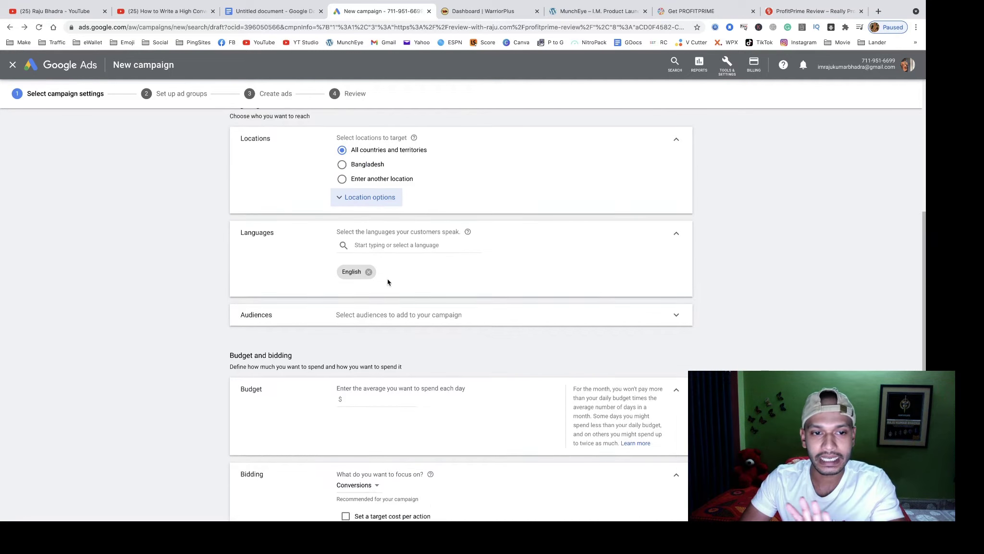
# Step: Examine the campaign's audience selection section and close it without choosing any audience
pyautogui.scroll(-3, 387, 278)
pyautogui.click(403, 202)
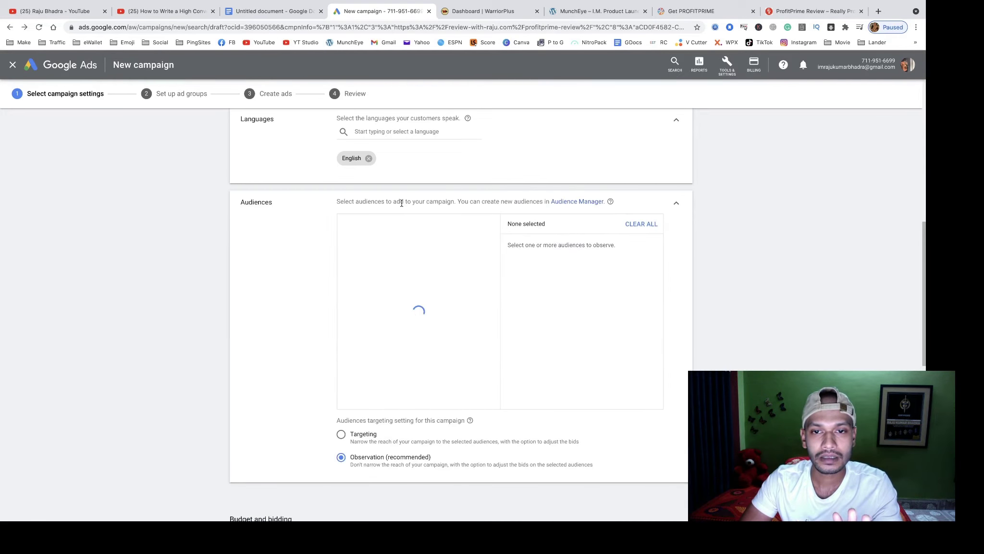
pyautogui.click(677, 206)
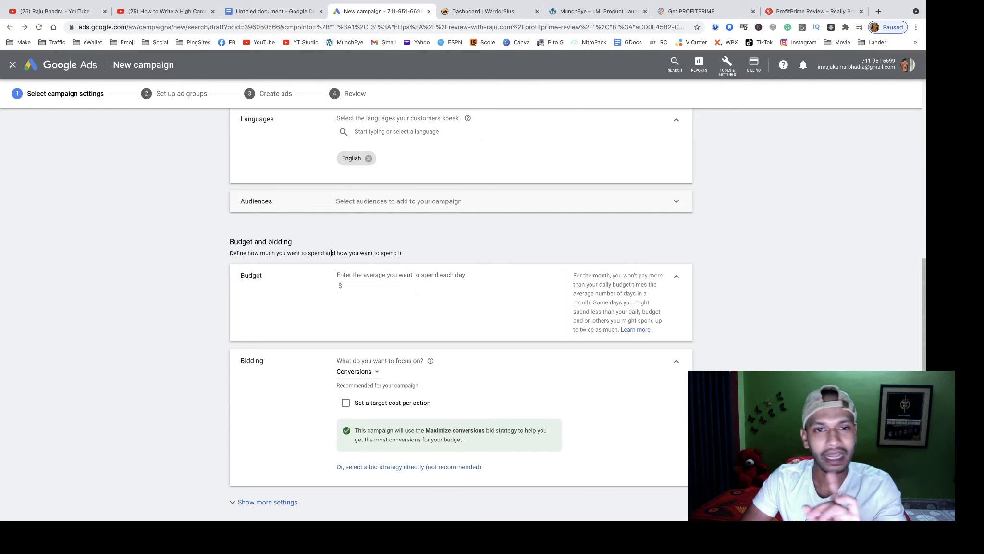
# Step: Set the campaign's average daily budget to $20
pyautogui.scroll(-2, 346, 276)
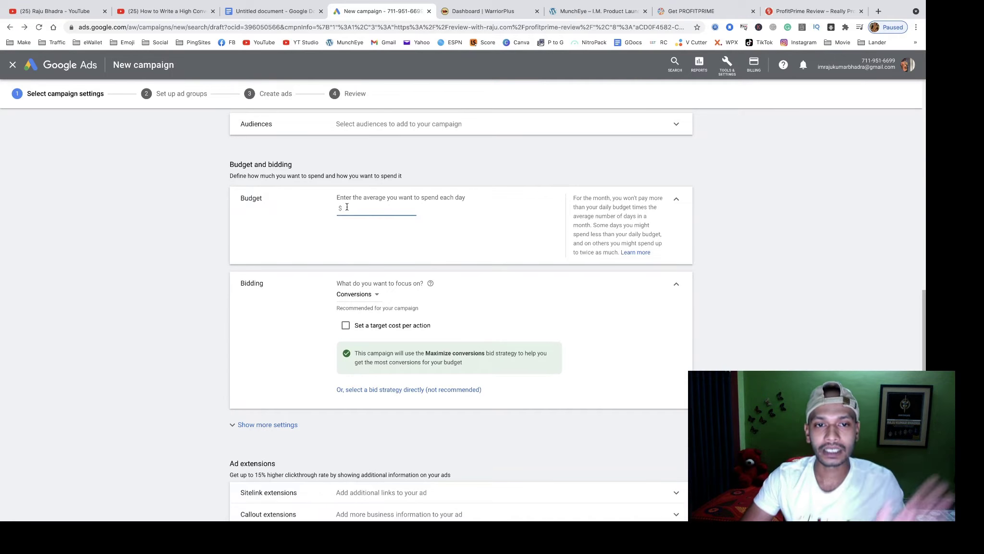
pyautogui.write('20')
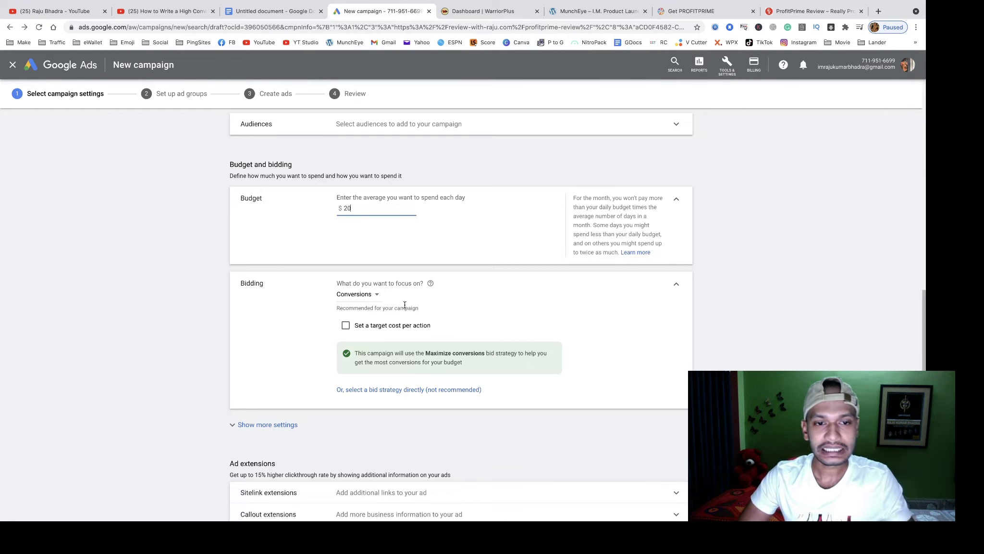
# Step: Choose the bid strategy directly and set it to Manual CPC instead of the recommended conversions focus
pyautogui.scroll(-3, 390, 389)
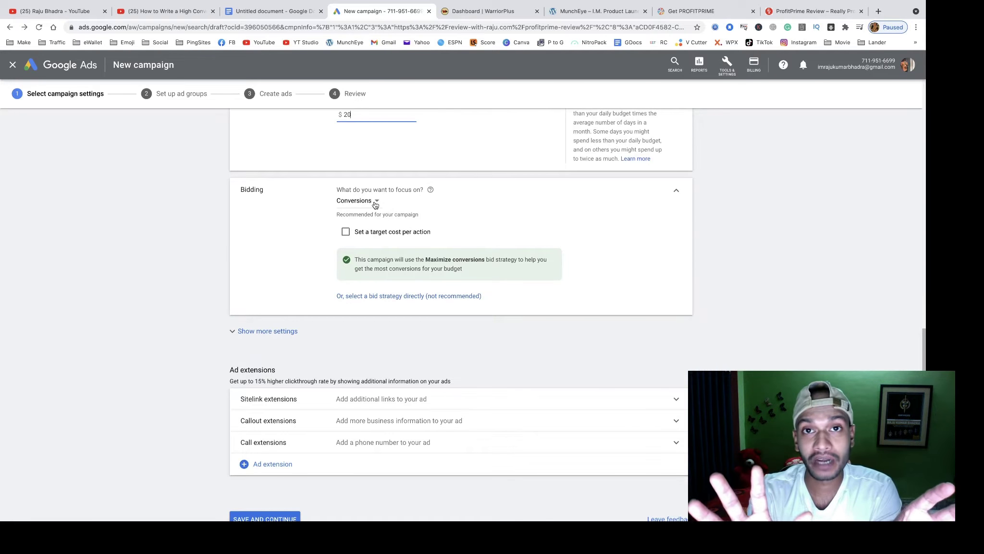
pyautogui.scroll(5, 456, 201)
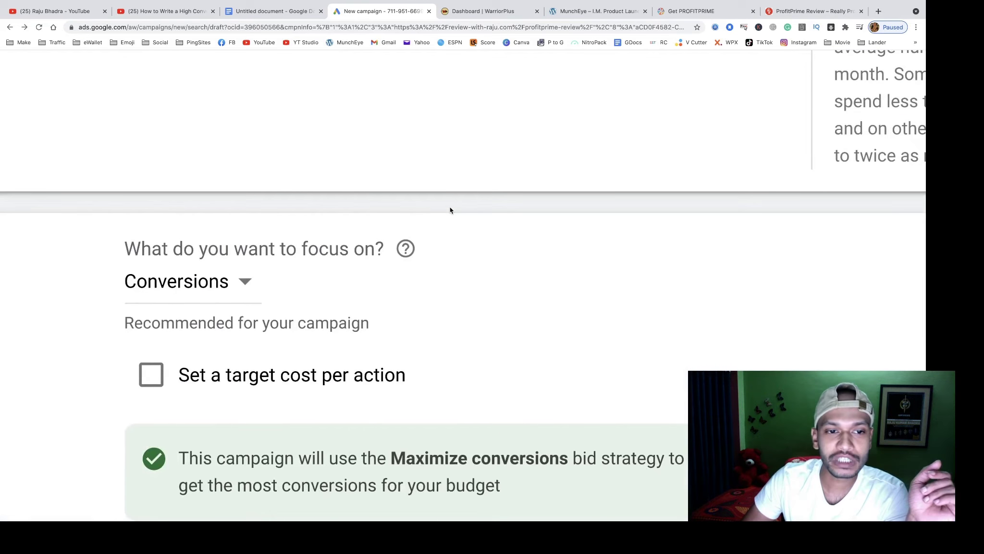
pyautogui.scroll(-3, 429, 230)
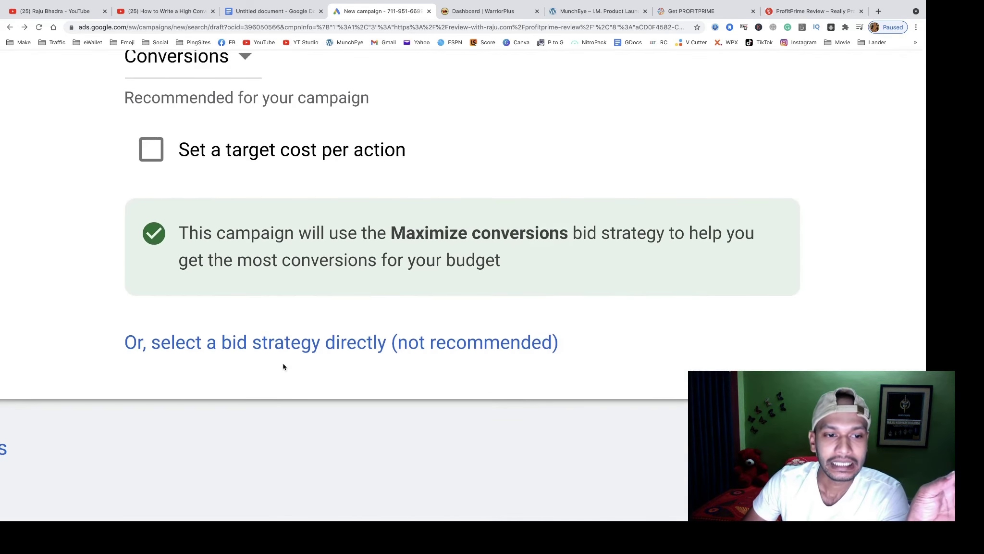
pyautogui.click(281, 342)
pyautogui.scroll(2, 383, 295)
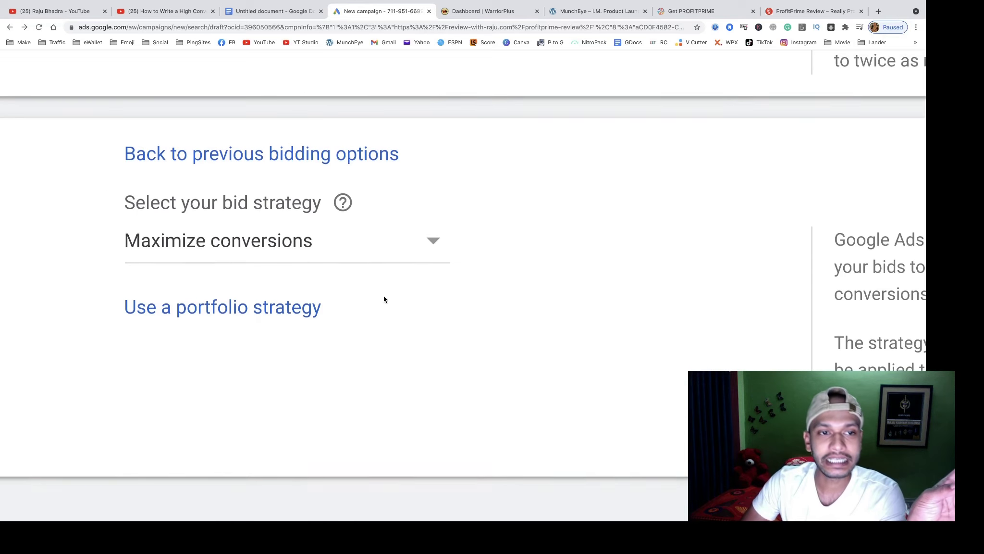
pyautogui.click(431, 250)
pyautogui.scroll(-3, 431, 250)
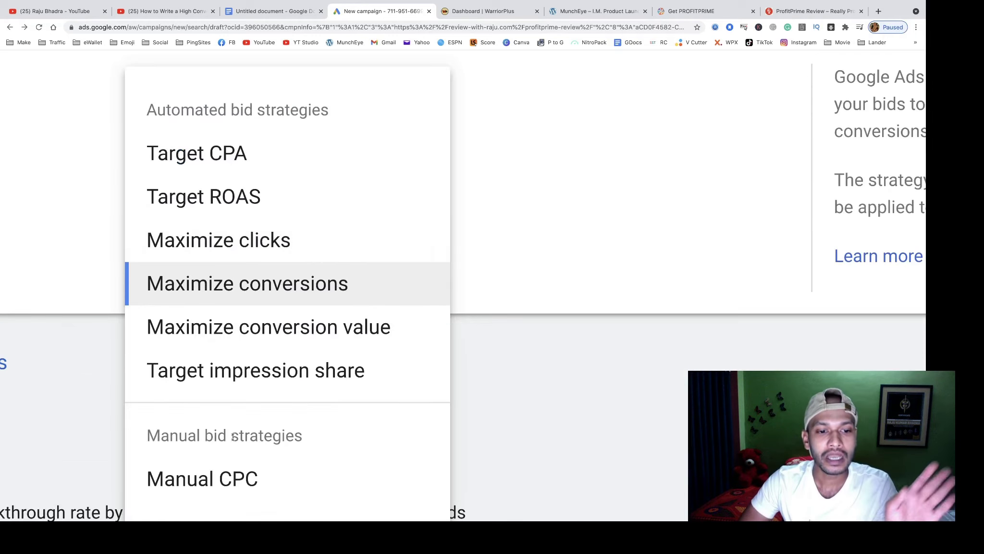
pyautogui.scroll(-3, 480, 341)
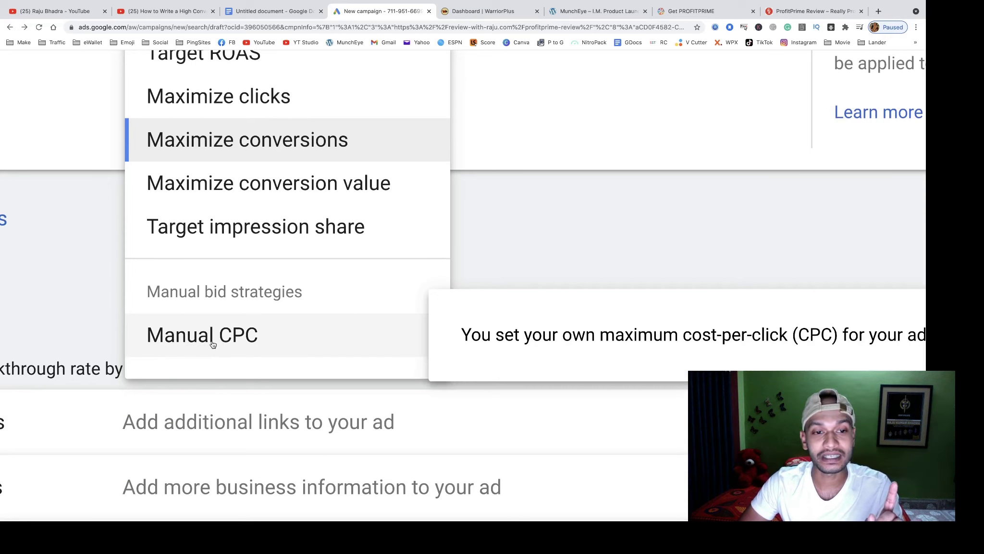
pyautogui.click(213, 344)
pyautogui.scroll(-3, 483, 293)
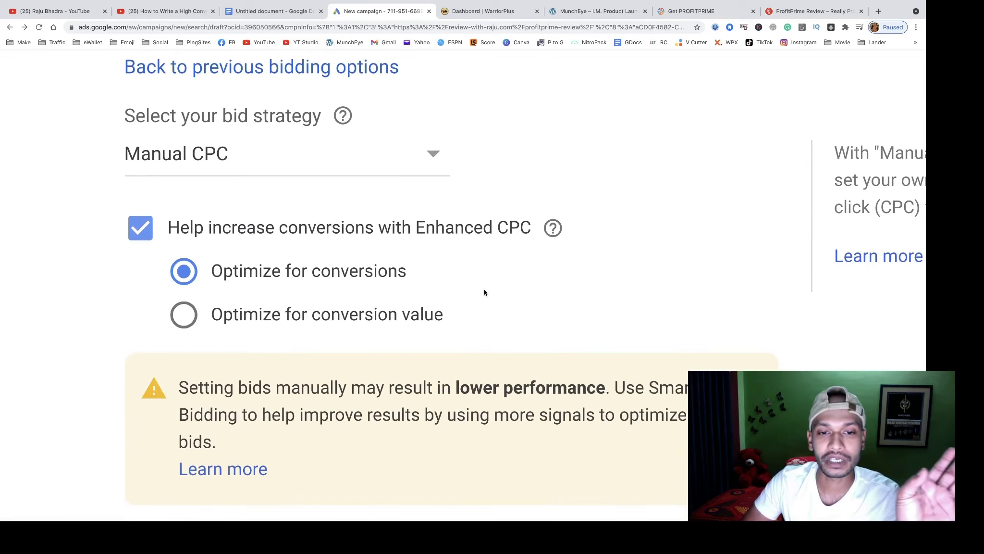
# Step: Save the campaign settings without adding any extensions and continue to the ad group setup
pyautogui.hotkey('ctrl', '0')
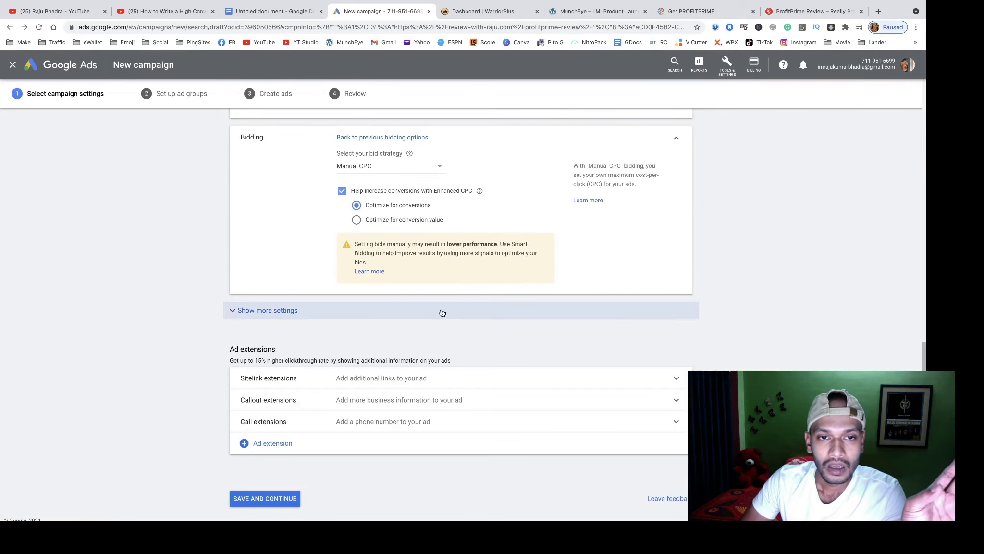
pyautogui.scroll(2, 460, 338)
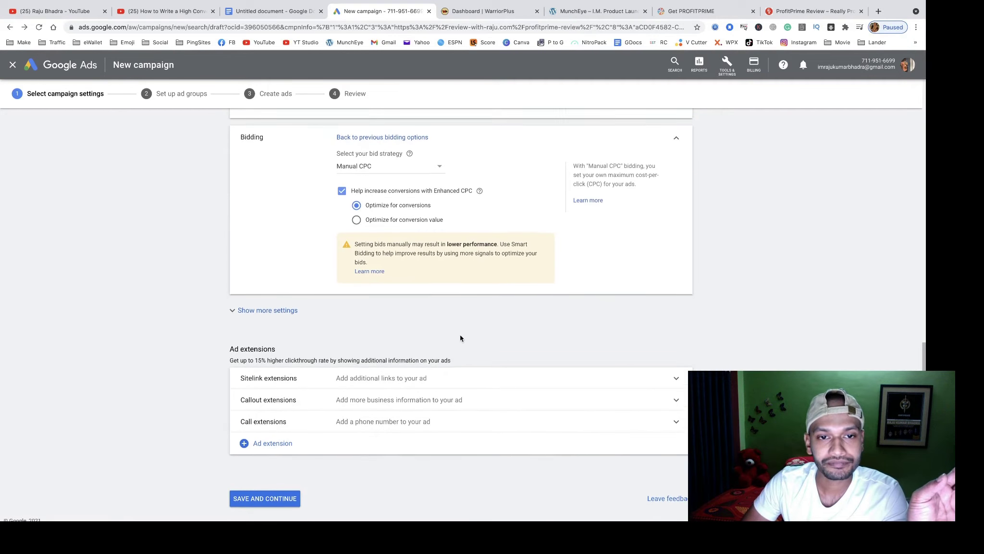
pyautogui.scroll(-2, 364, 365)
pyautogui.moveTo(271, 509)
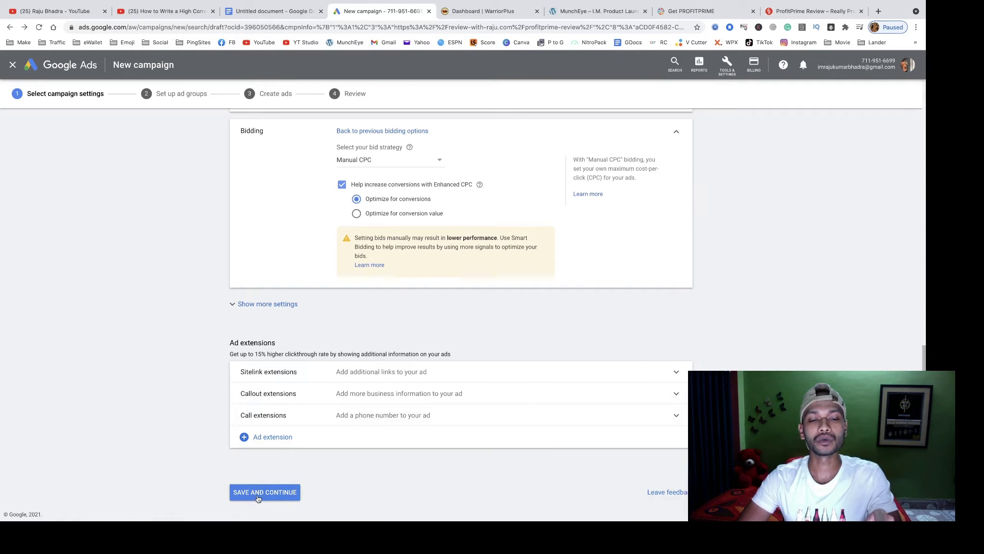
pyautogui.click(259, 498)
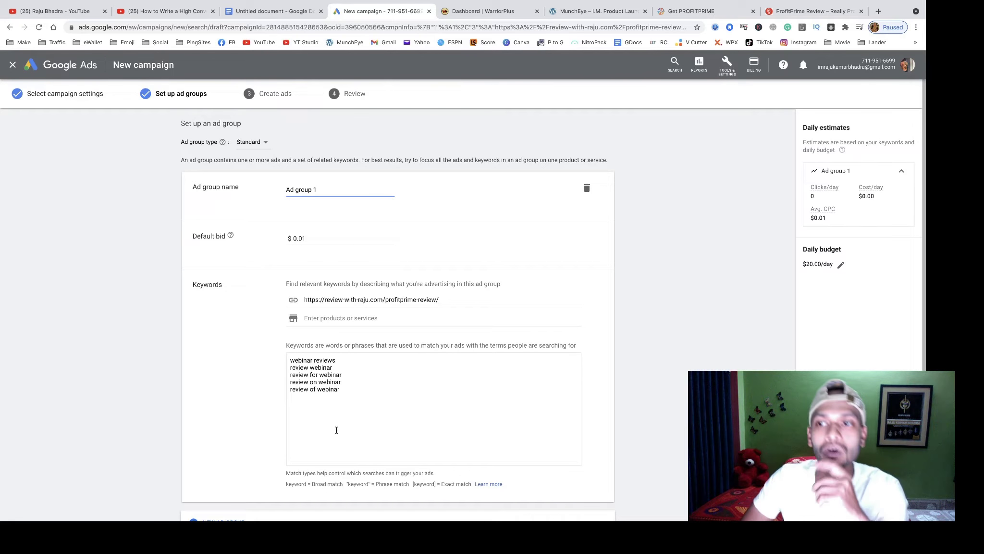
# Step: Rename the ad group as ProfitPrime Review
pyautogui.tripleClick(303, 191)
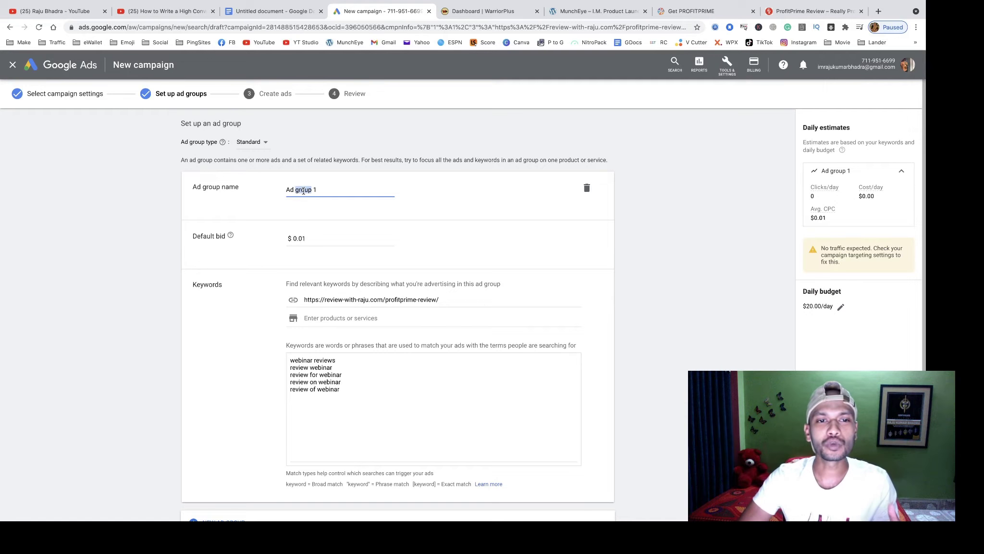
pyautogui.write('P')
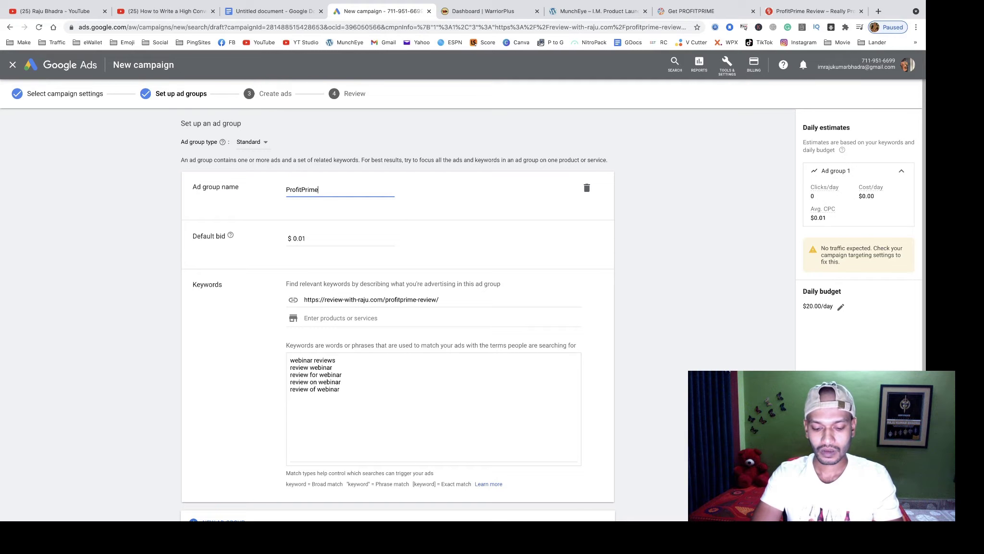
pyautogui.write('rofitPrime Re')
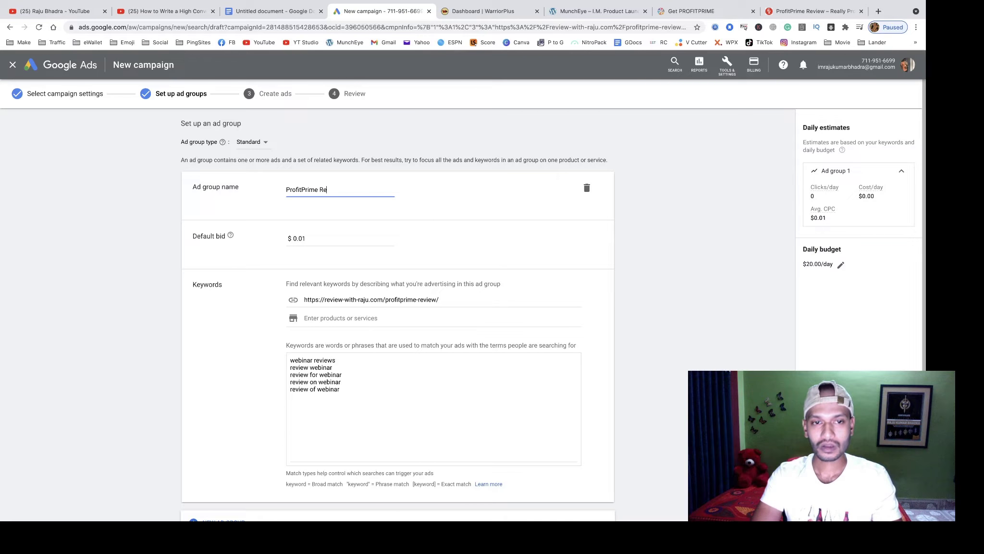
pyautogui.write('view')
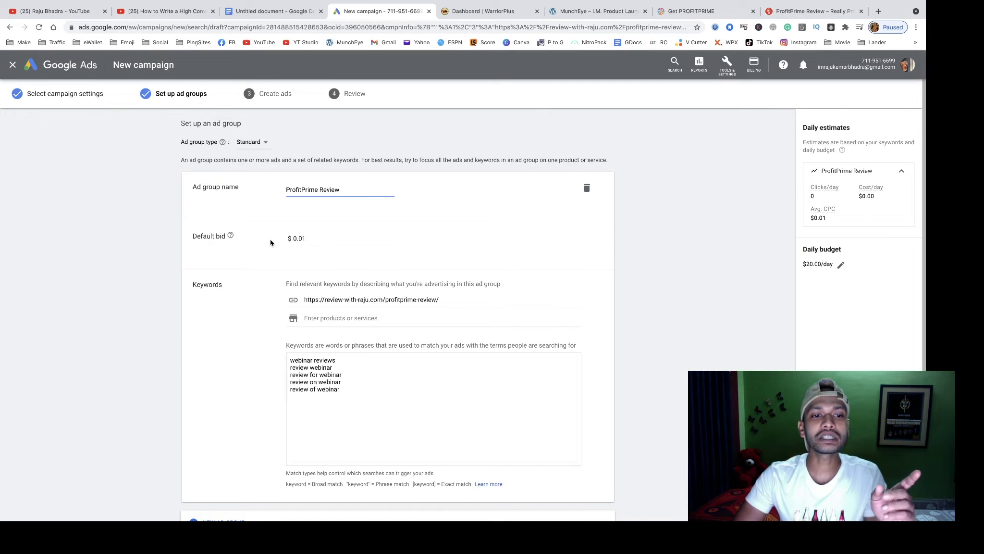
# Step: Set the ad group's default bid to $0.30
pyautogui.scroll(5, 270, 243)
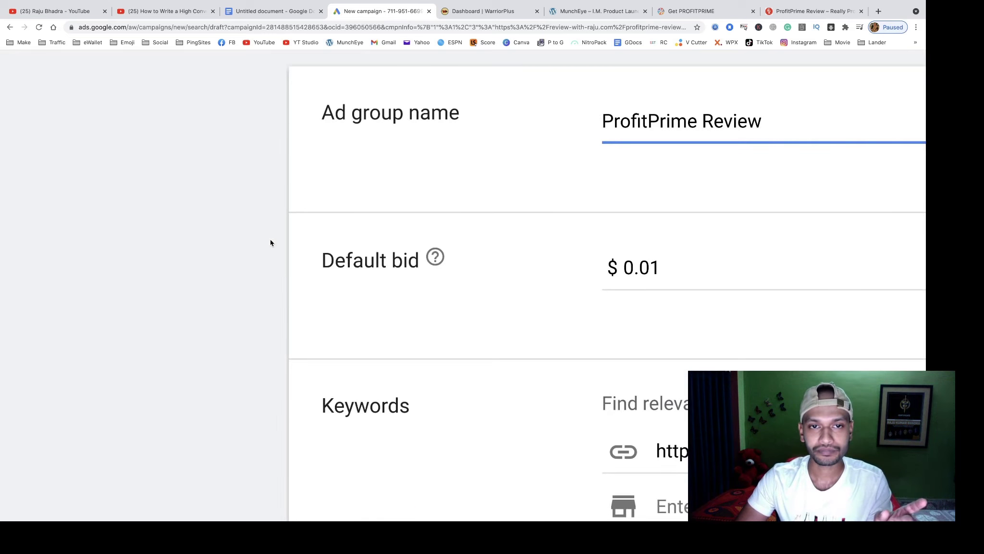
pyautogui.scroll(-3, 270, 242)
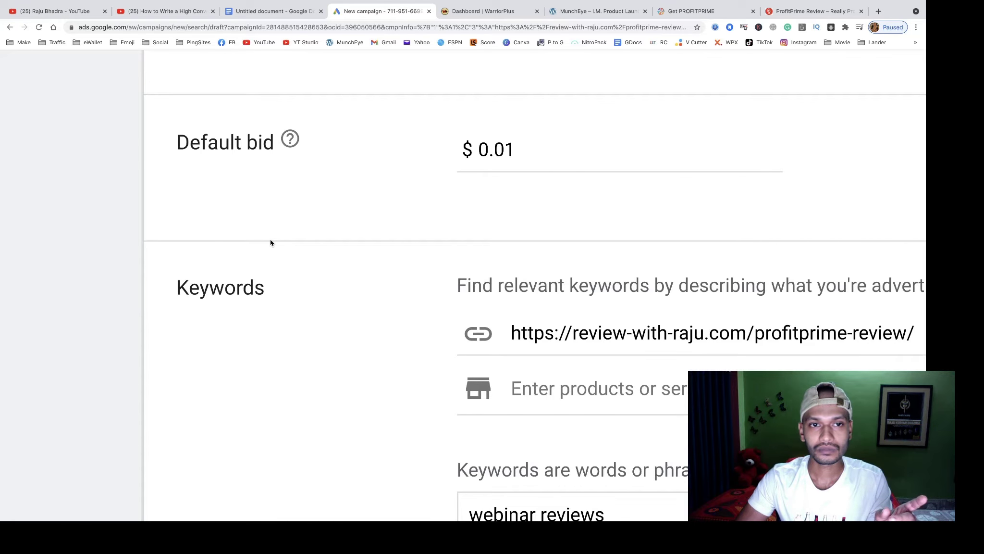
pyautogui.scroll(1, 271, 243)
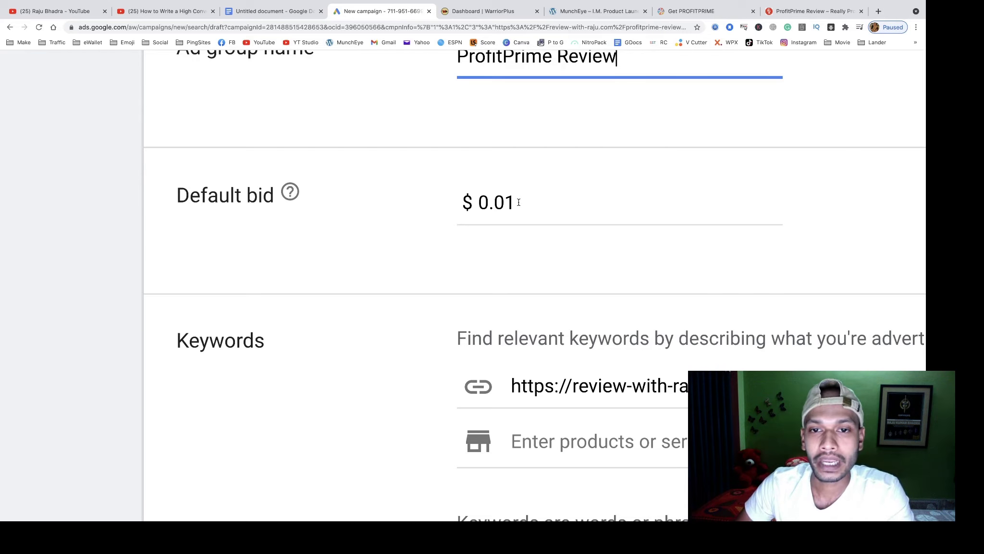
pyautogui.moveTo(516, 202); pyautogui.dragTo(499, 202)
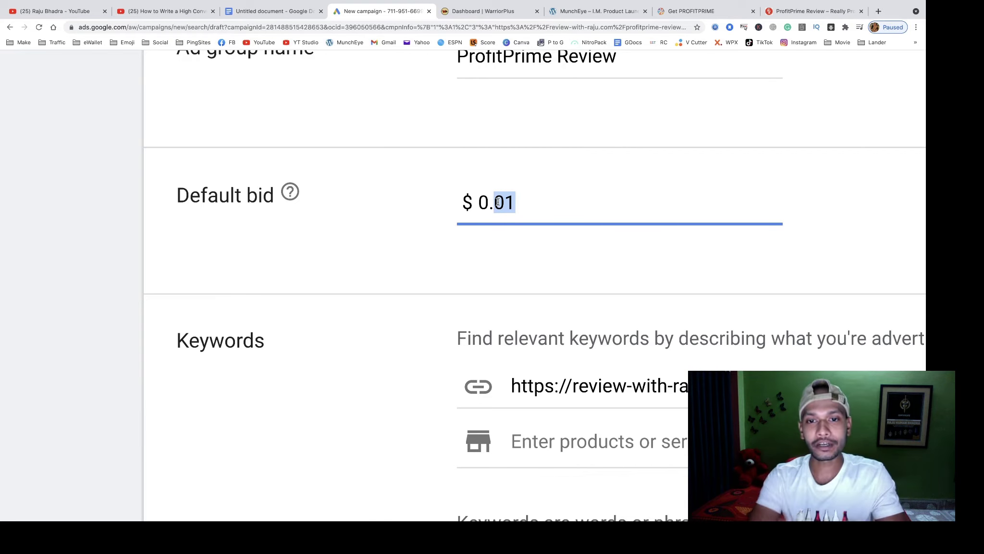
pyautogui.write('30')
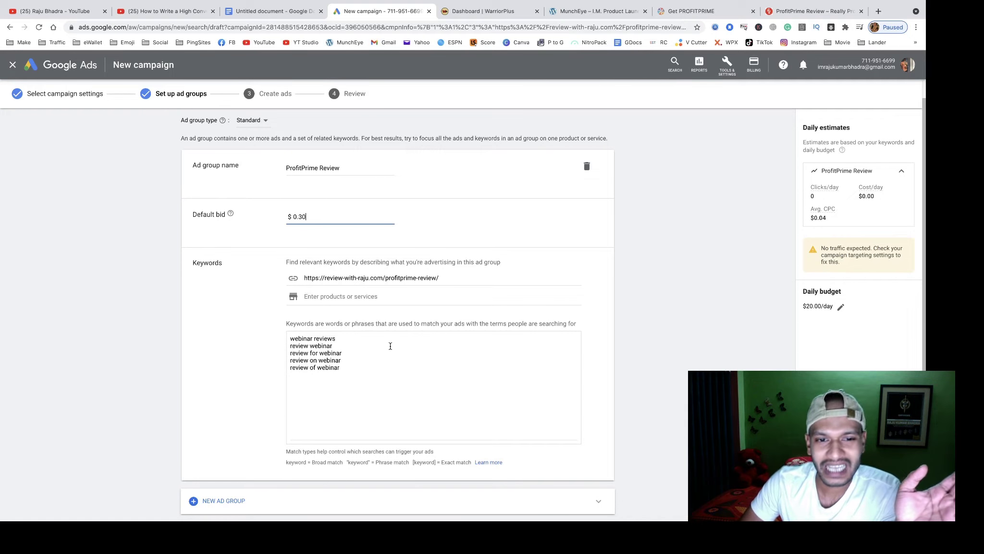
# Step: Delete all the suggested webinar keywords from the ad group's keyword list
pyautogui.scroll(-1, 391, 346)
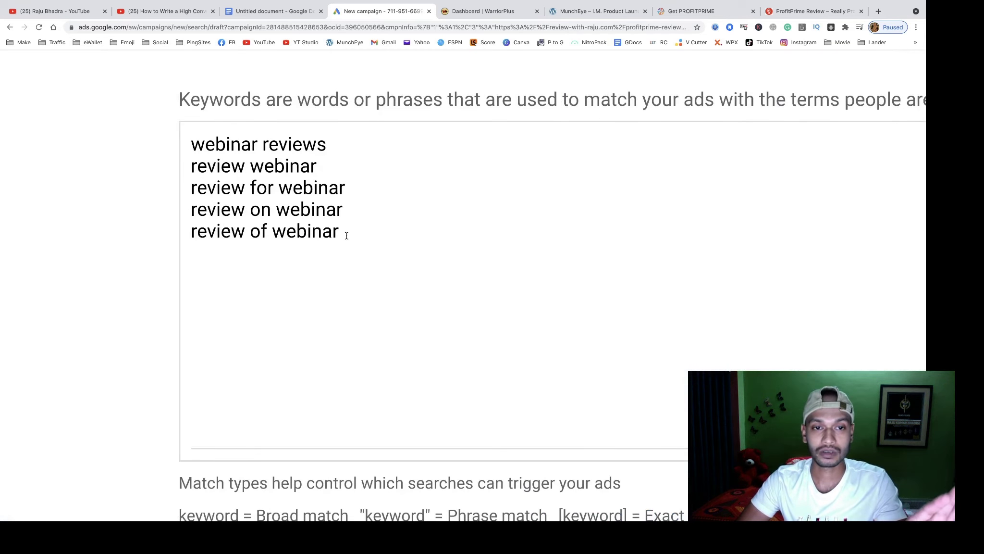
pyautogui.moveTo(347, 236); pyautogui.dragTo(179, 146)
pyautogui.press('BackSpace')
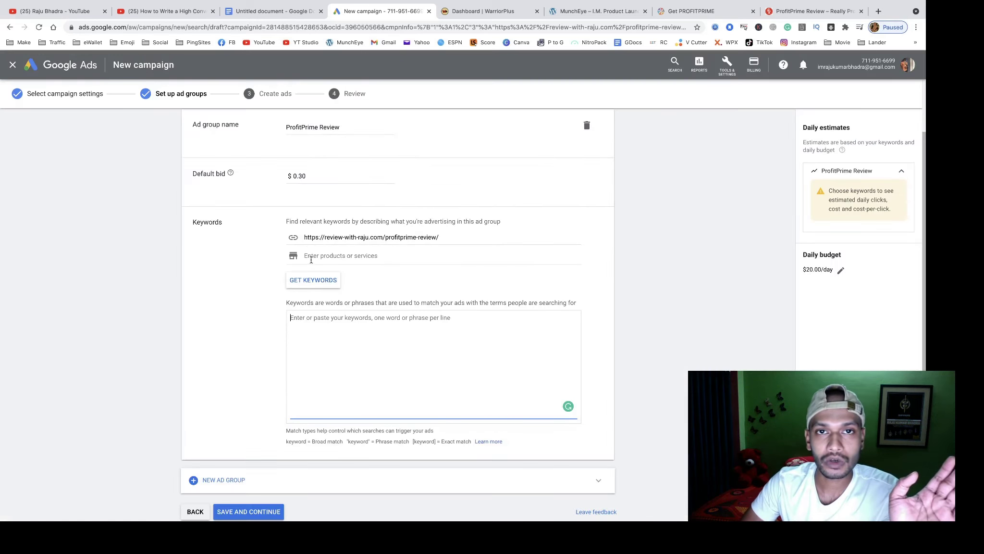
# Step: Copy the keywords from "ProfitPrime" through "Make Money Online" in the TextEdit note and paste them into the ad group's keyword list in Chrome
pyautogui.moveTo(3, 4)
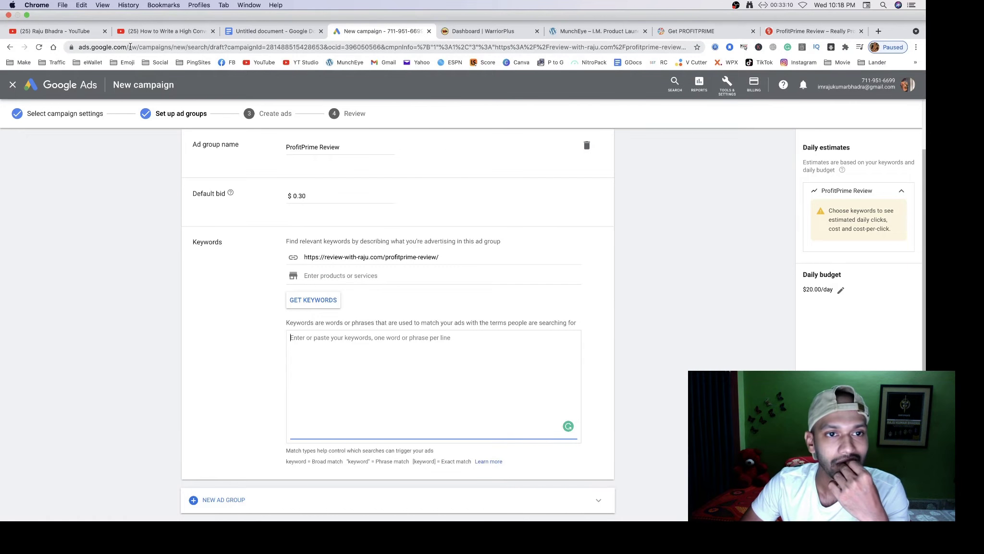
pyautogui.click(27, 16)
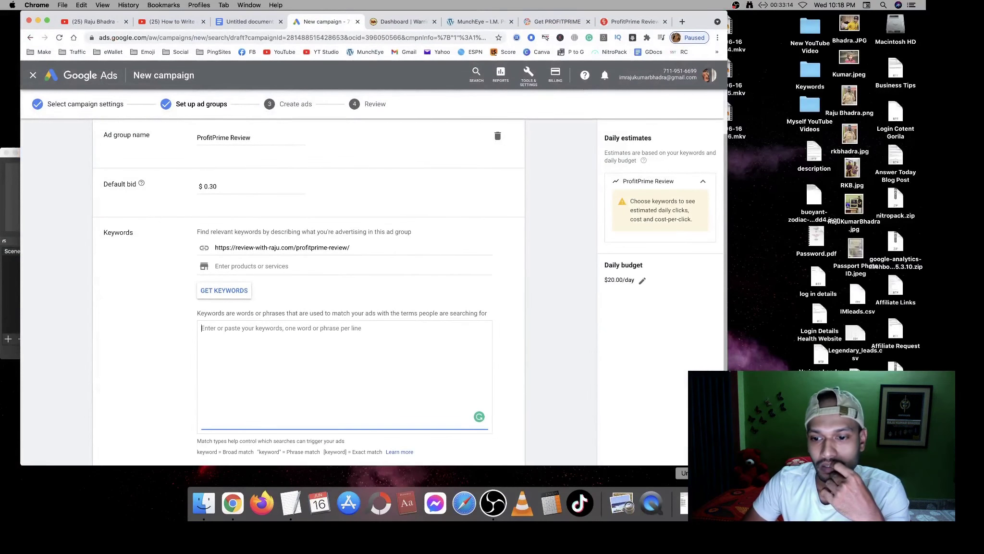
pyautogui.click(696, 503)
pyautogui.moveTo(721, 341); pyautogui.dragTo(666, 274)
pyautogui.press('super+c')
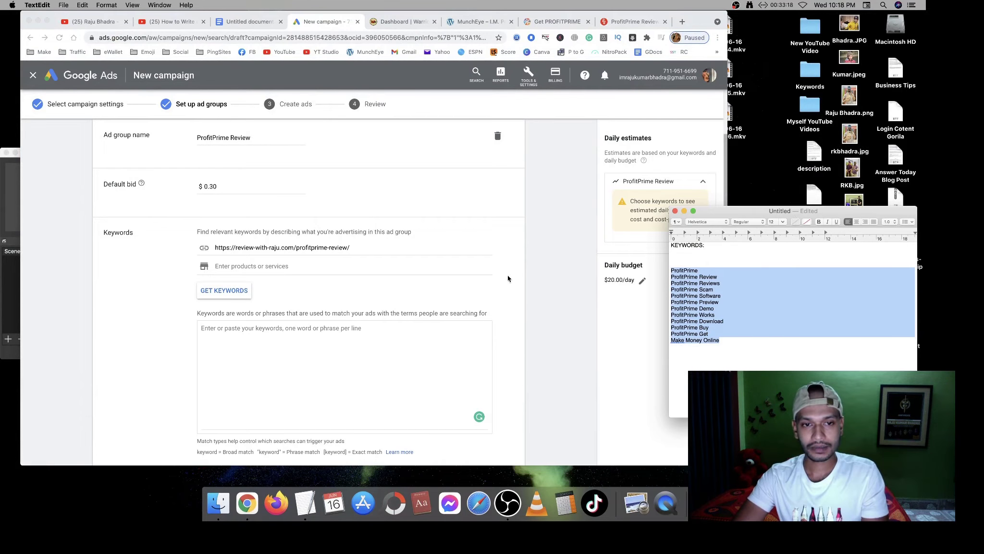
pyautogui.click(261, 335)
pyautogui.press('super+v')
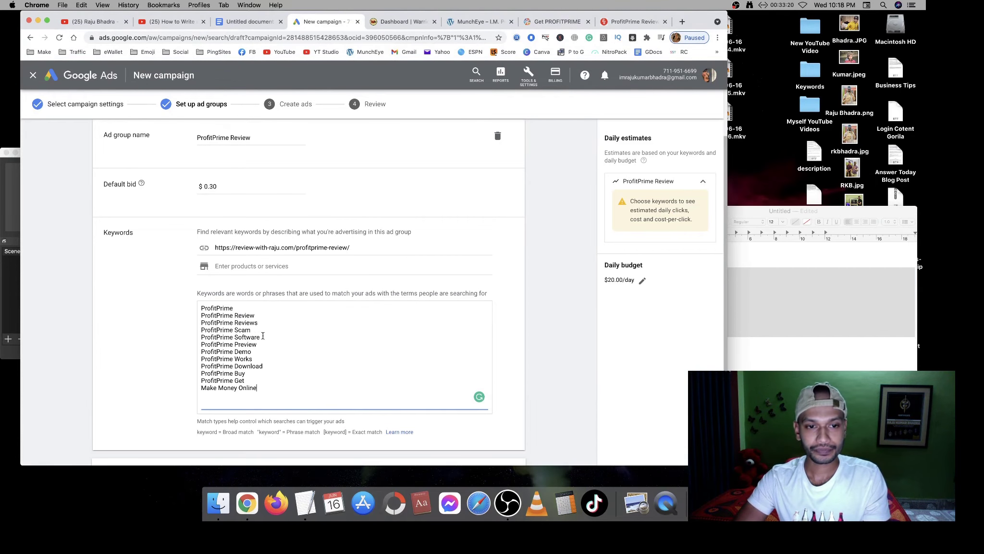
pyautogui.click(47, 21)
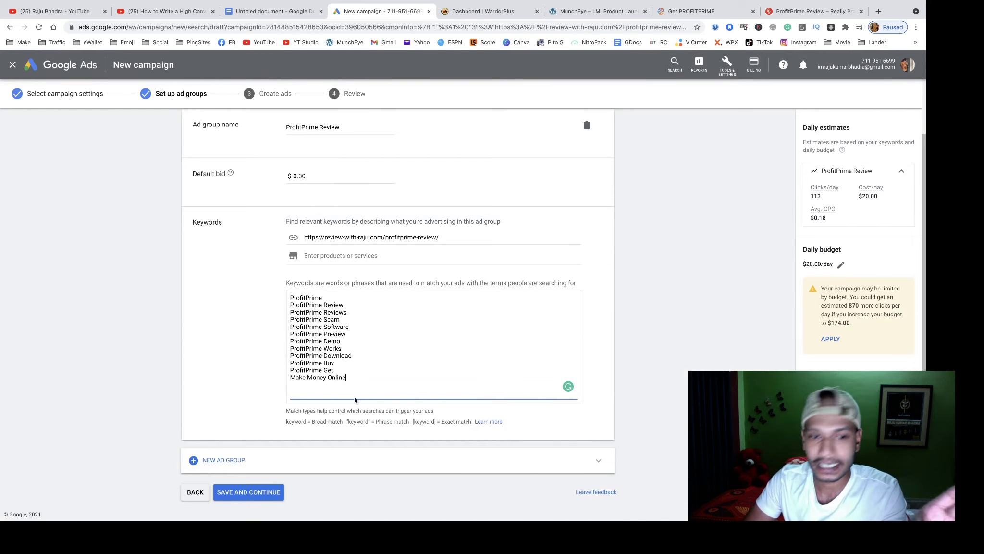
# Step: Save the ad group with its keywords and continue to ad creation
pyautogui.moveTo(351, 380); pyautogui.dragTo(290, 379)
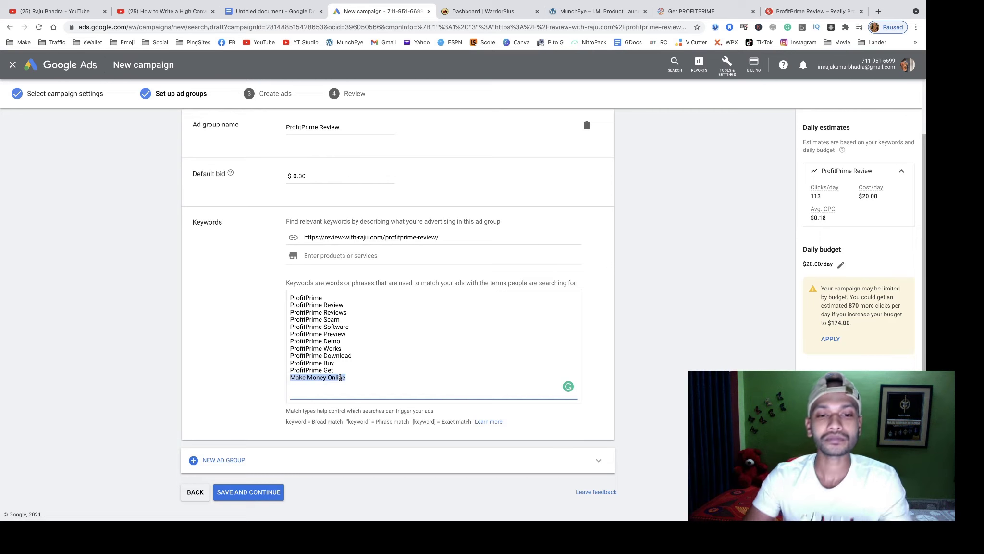
pyautogui.click(252, 493)
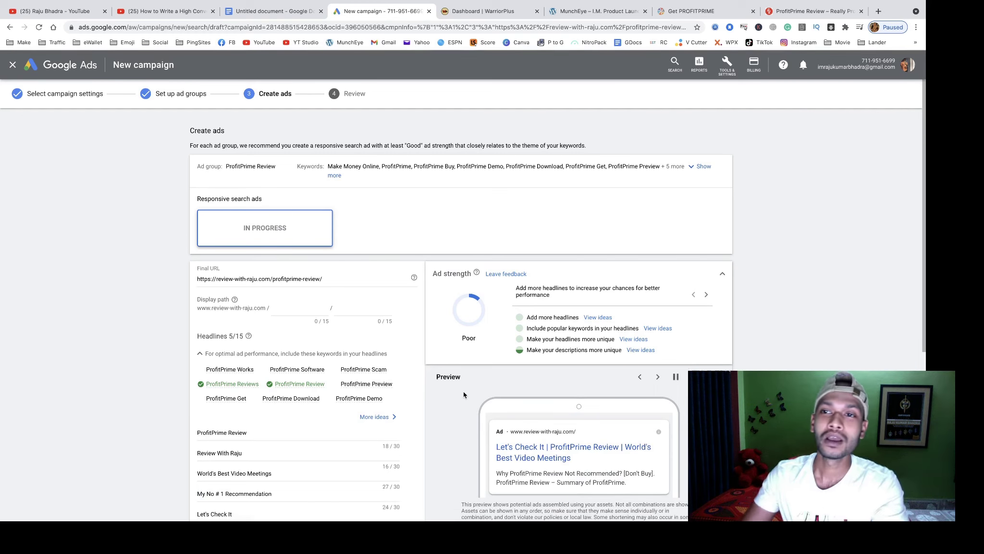
# Step: Compare the ad's final URL with the address of the ProfitPrime review page open in another browser tab
pyautogui.scroll(-2, 333, 340)
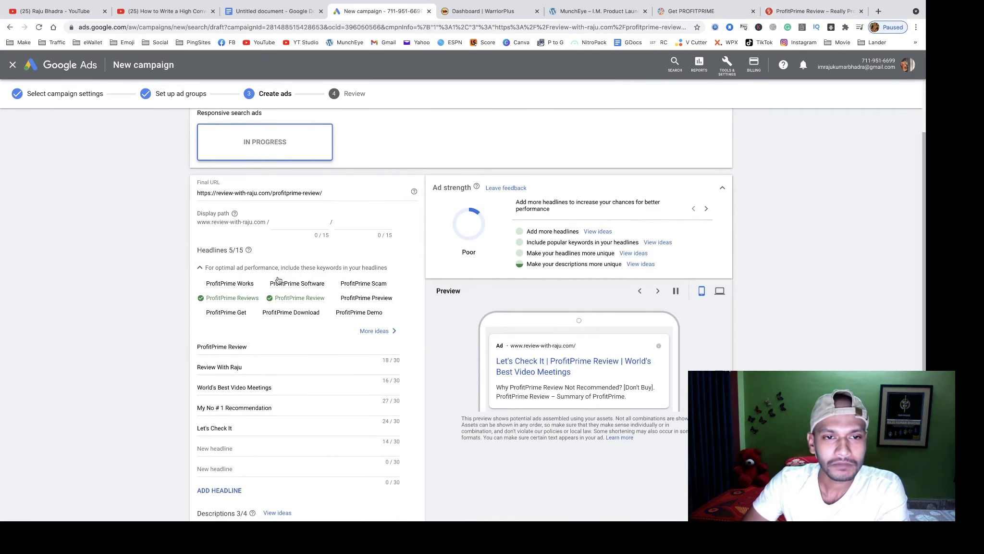
pyautogui.scroll(5, 447, 365)
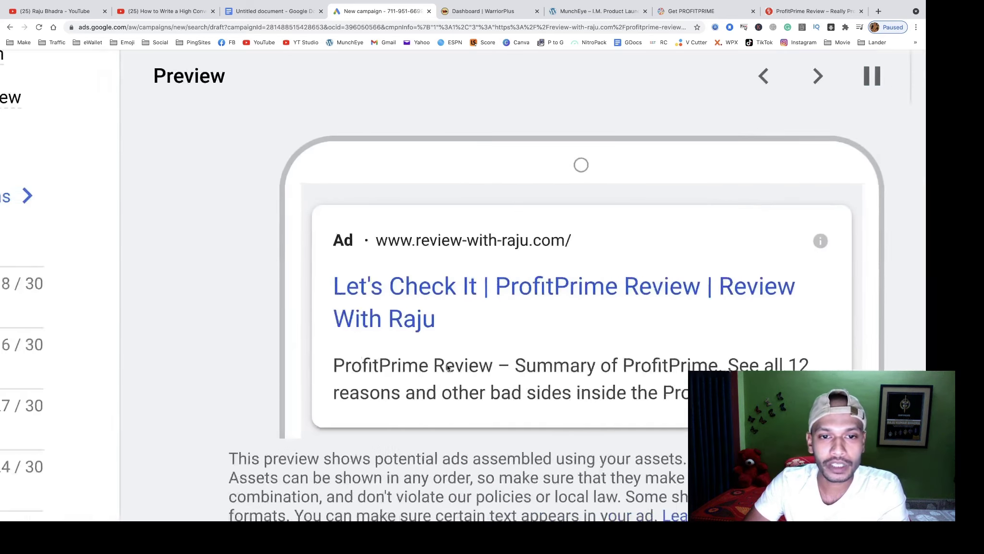
pyautogui.hscroll(-7, 447, 367)
pyautogui.scroll(2, 447, 366)
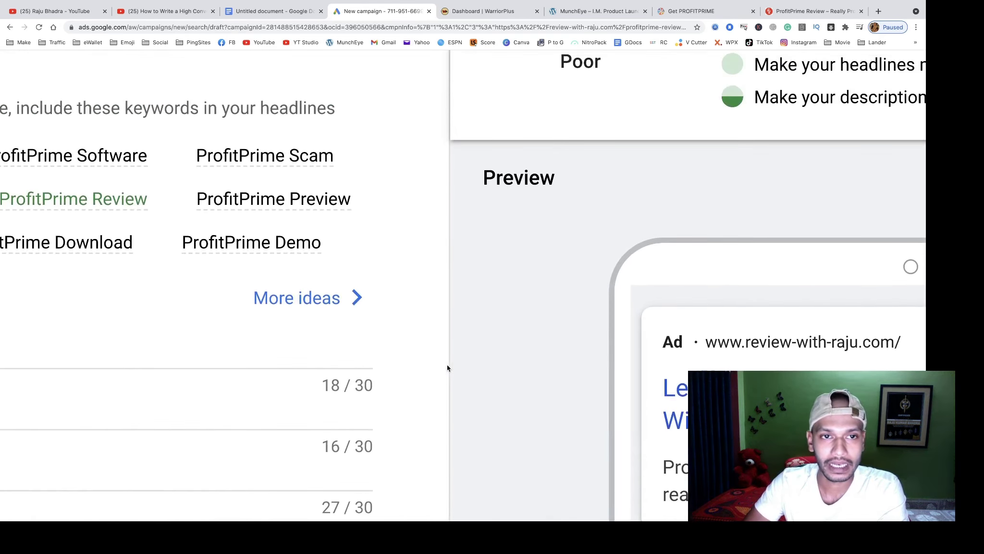
pyautogui.hscroll(-8, 447, 368)
pyautogui.scroll(3, 447, 368)
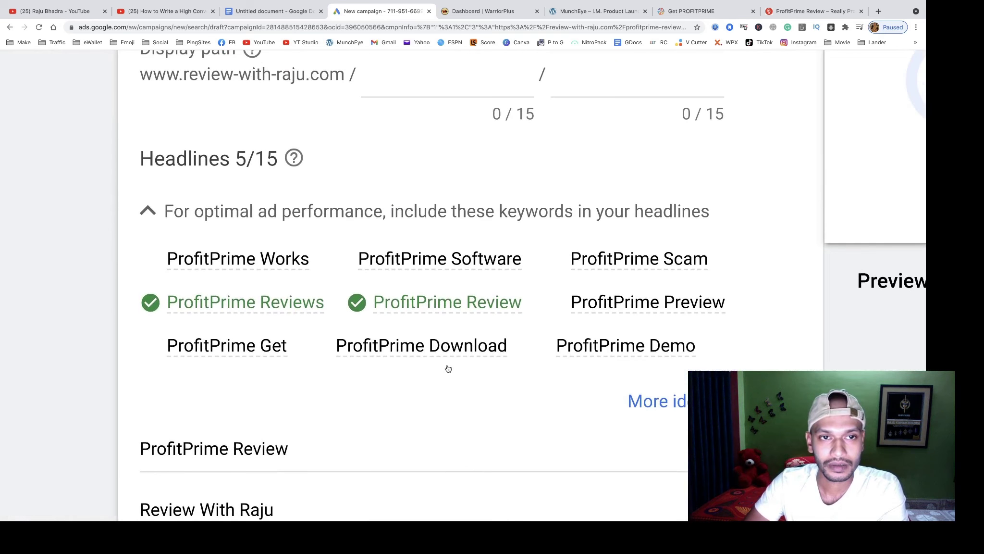
pyautogui.scroll(4, 447, 368)
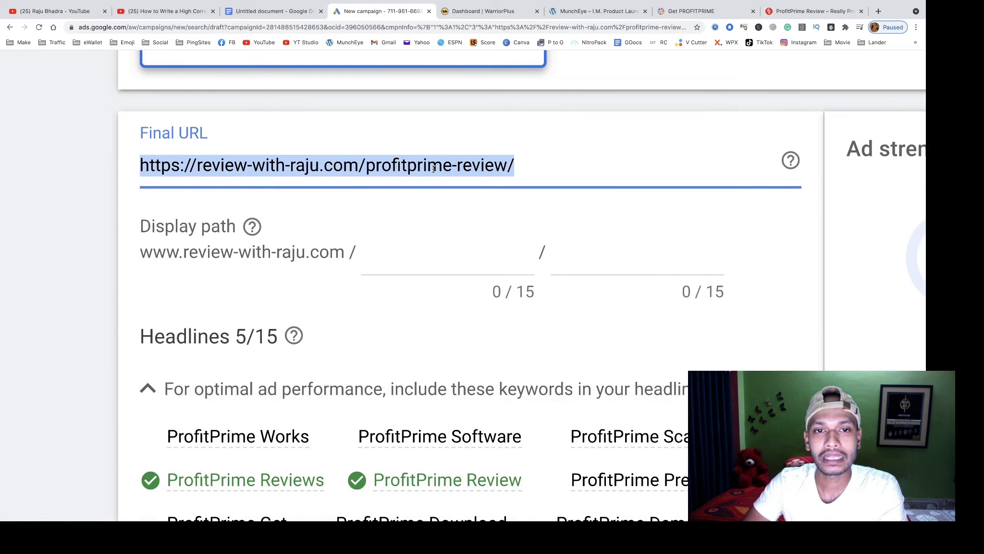
pyautogui.click(775, 11)
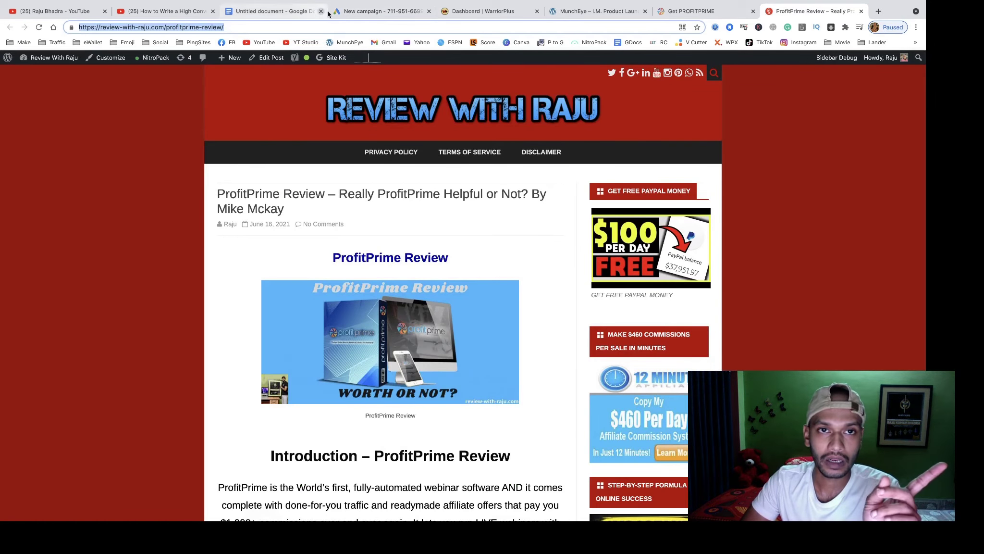
pyautogui.click(357, 11)
# Step: Set the two parts of the ad's display path to "profitprime" and "review", and check the ad preview
pyautogui.click(395, 253)
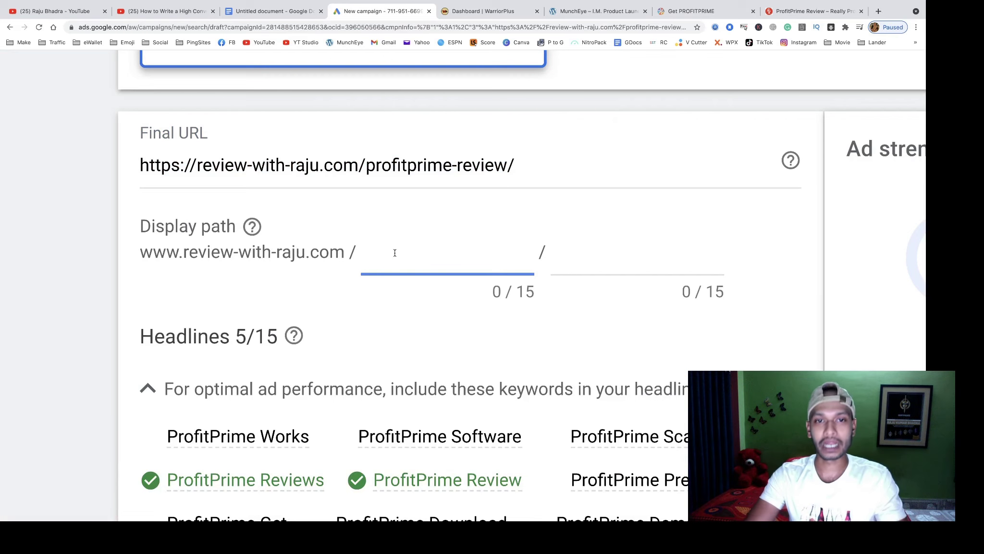
pyautogui.write('profitpro')
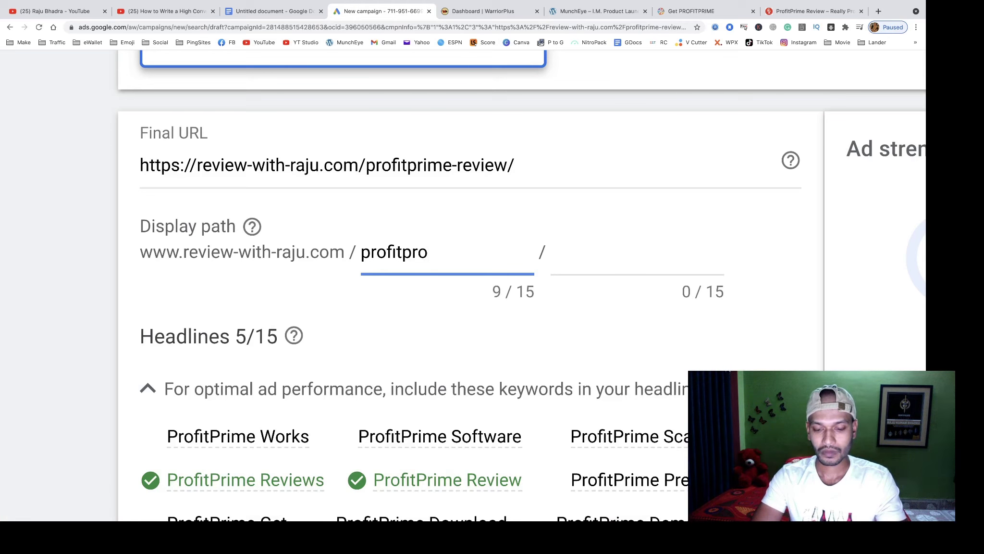
pyautogui.press('BackSpace')
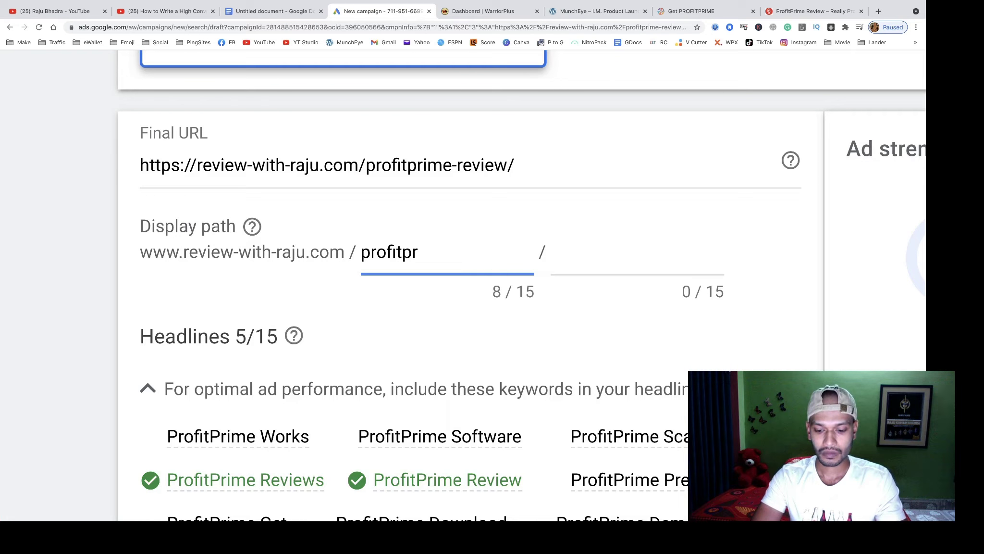
pyautogui.write('ime')
pyautogui.click(508, 260)
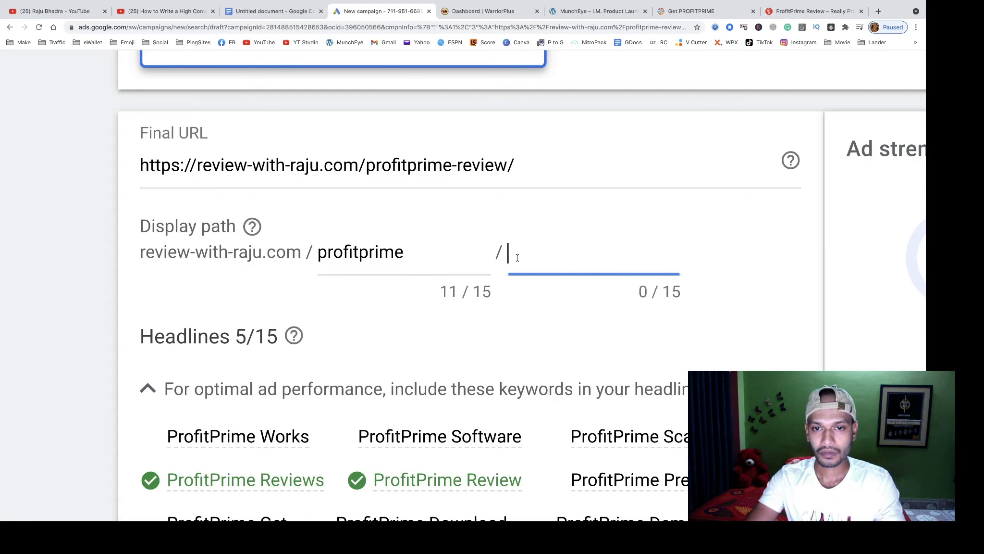
pyautogui.write('review')
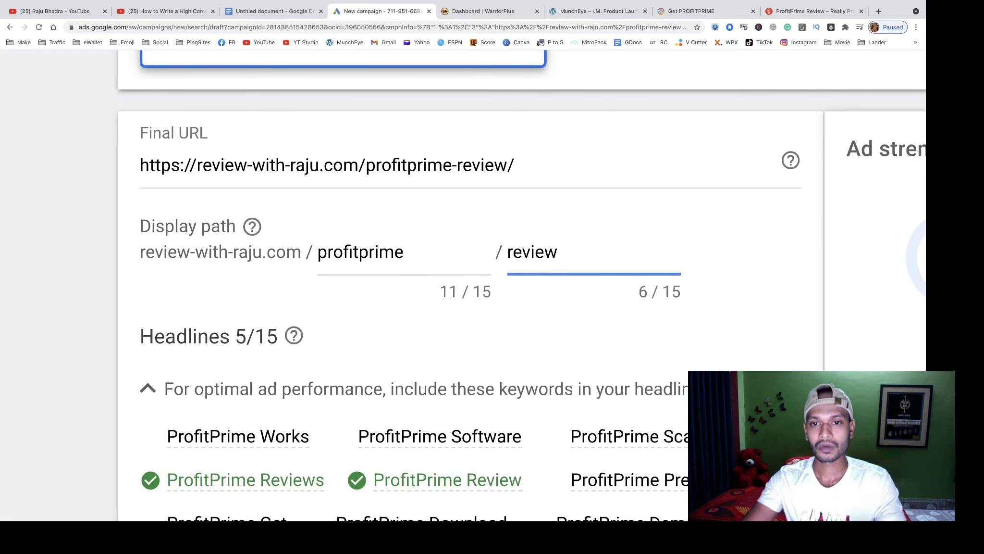
pyautogui.scroll(-3, 633, 294)
pyautogui.hscroll(3, 633, 293)
pyautogui.scroll(5, 633, 293)
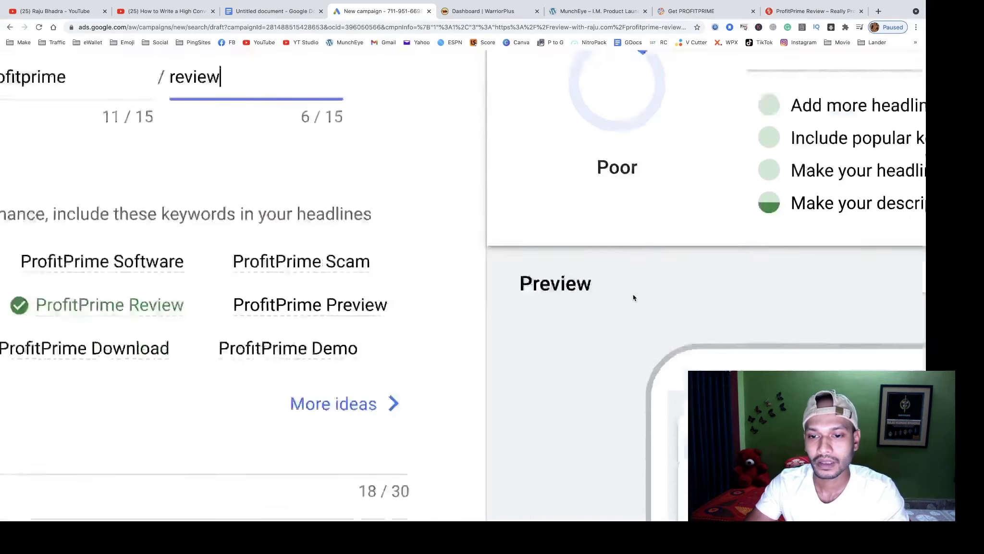
pyautogui.scroll(-5, 633, 297)
pyautogui.hscroll(5, 633, 297)
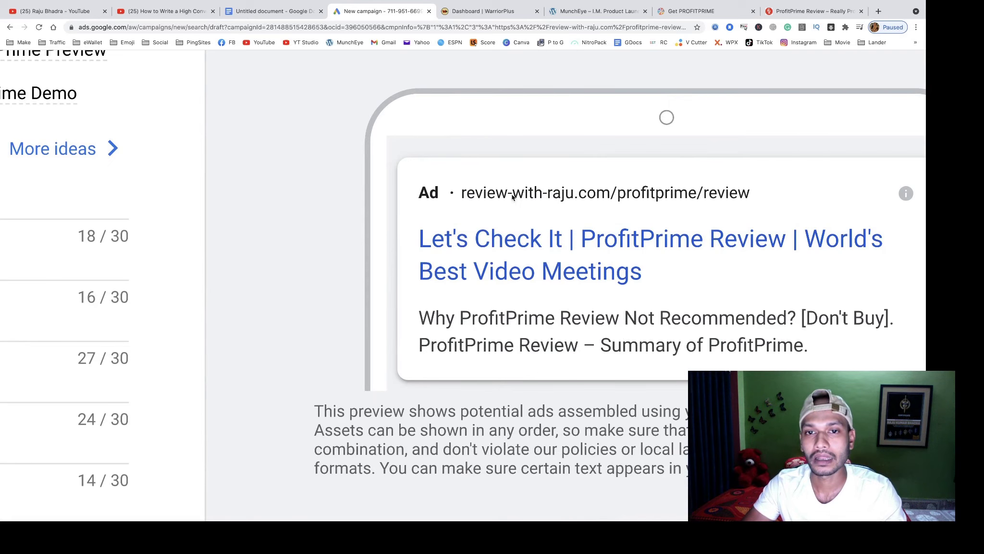
# Step: Pin the "ProfitPrime Review" headline so it shows only in position 1, and check the ad preview
pyautogui.hscroll(-10, 217, 232)
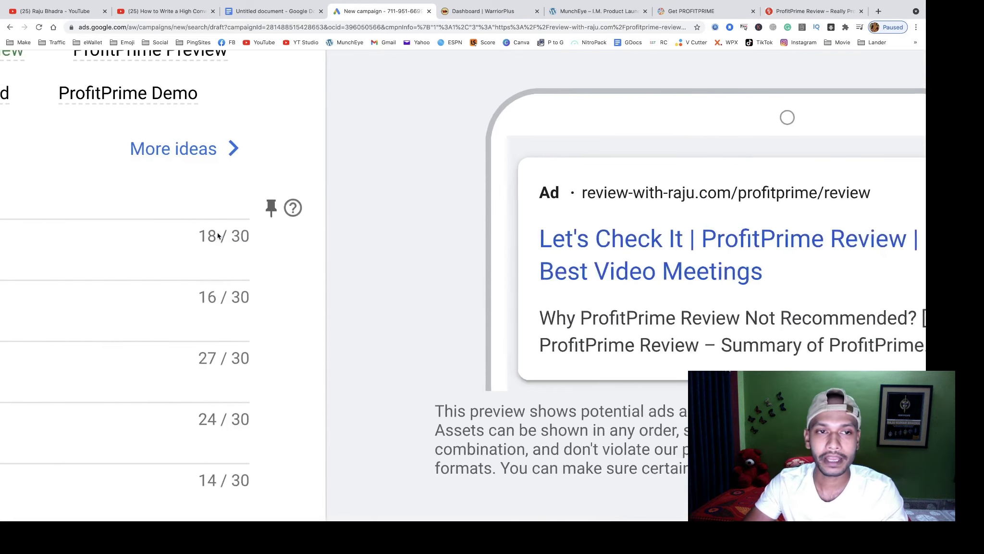
pyautogui.hscroll(-5, 217, 232)
pyautogui.scroll(3, 422, 246)
pyautogui.scroll(5, 422, 249)
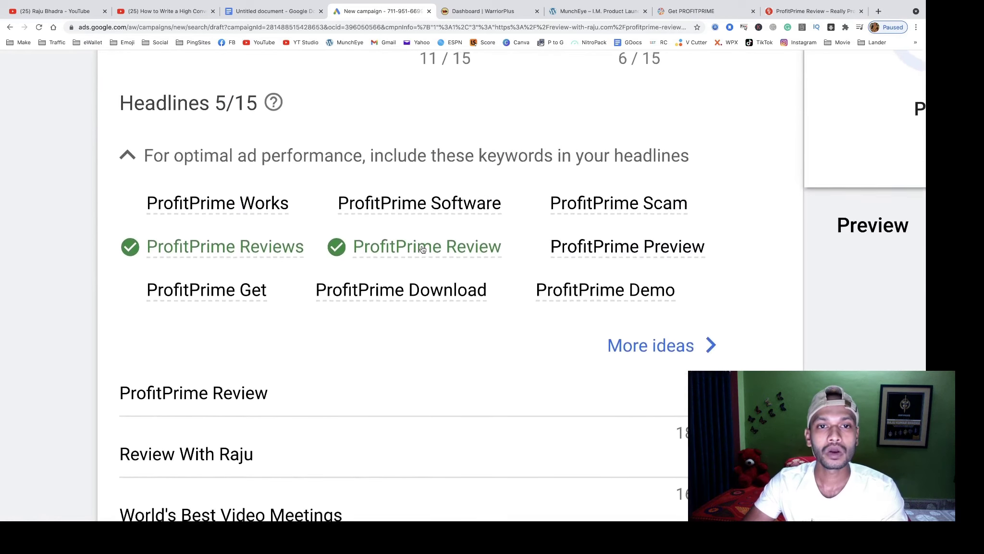
pyautogui.scroll(-2, 422, 249)
pyautogui.scroll(-4, 422, 249)
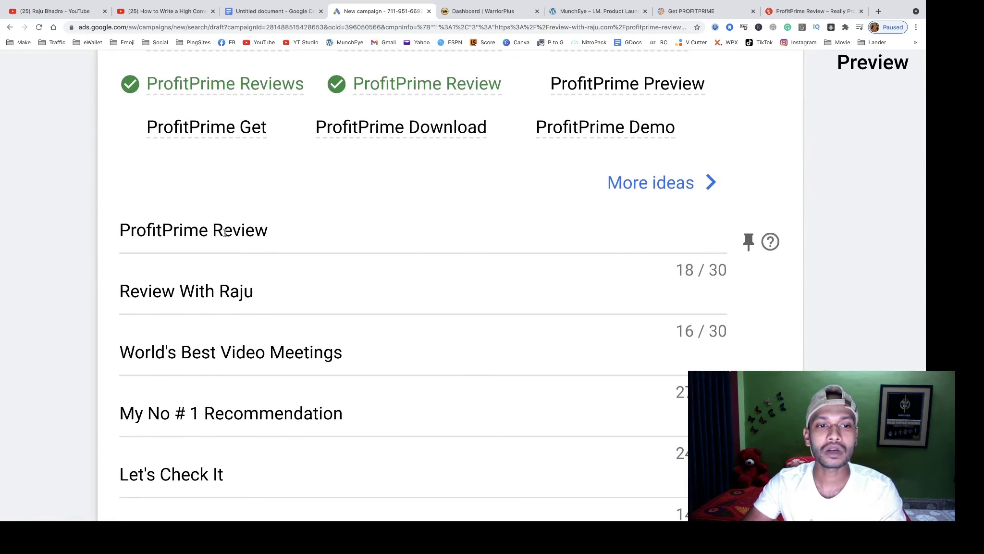
pyautogui.tripleClick(226, 232)
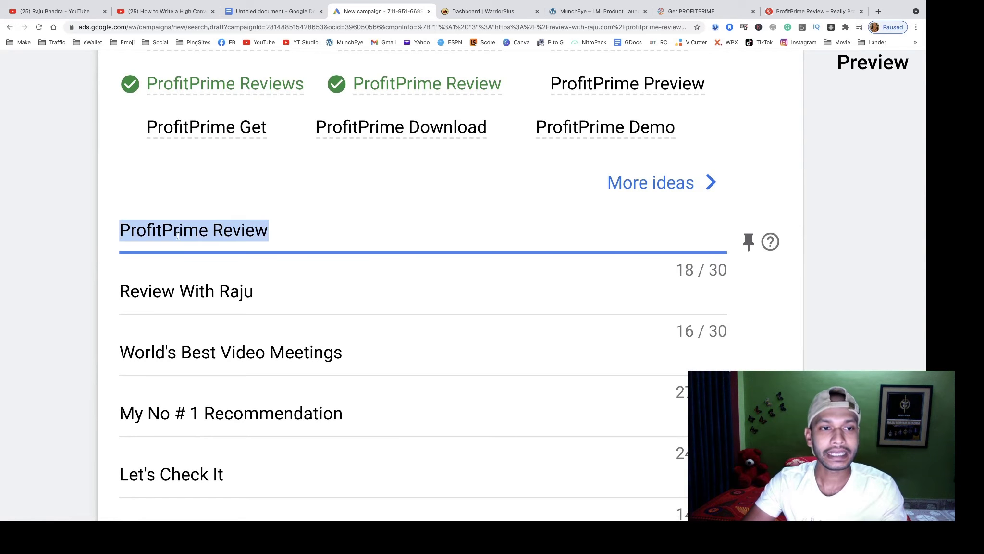
pyautogui.click(163, 233)
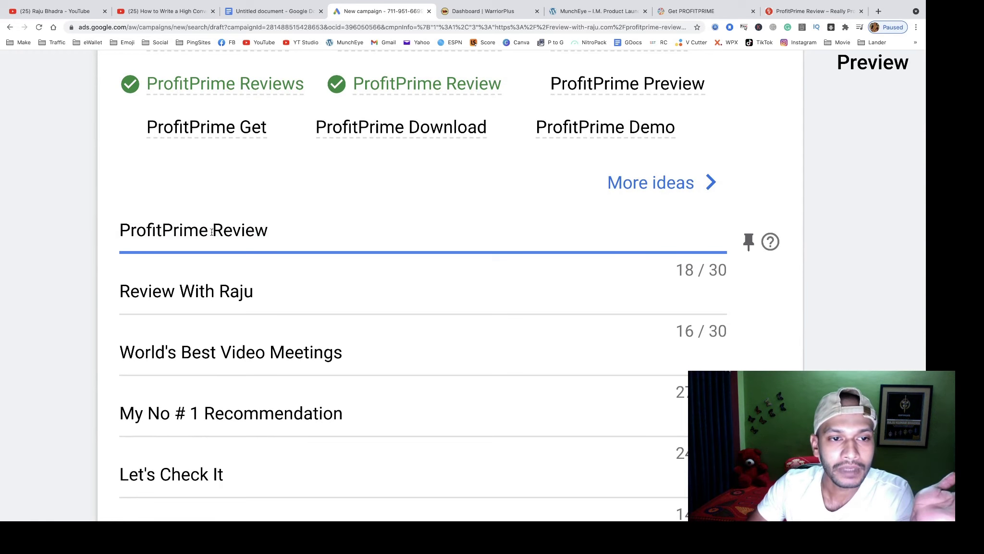
pyautogui.click(748, 240)
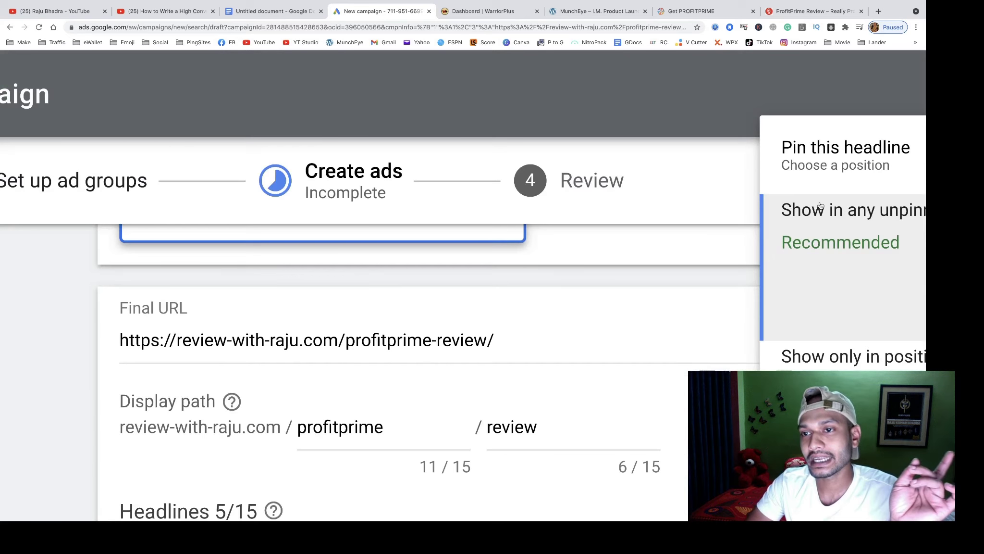
pyautogui.click(824, 356)
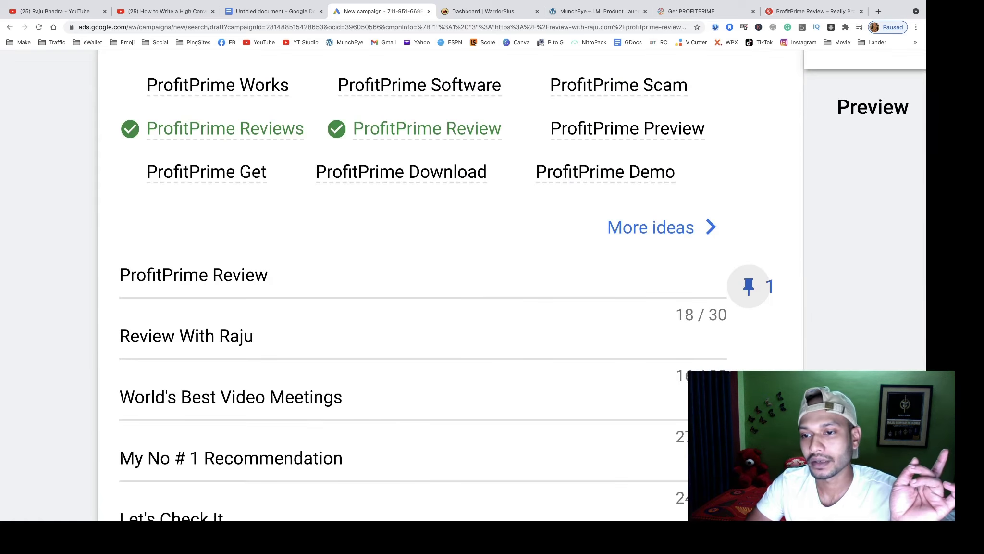
pyautogui.hscroll(10, 792, 196)
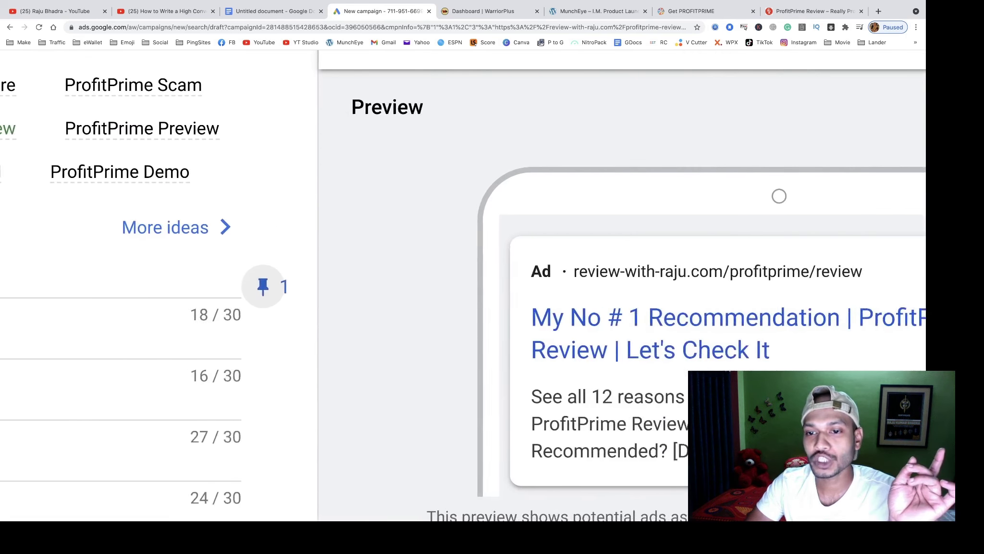
pyautogui.hscroll(5, 379, 211)
pyautogui.scroll(-3, 380, 210)
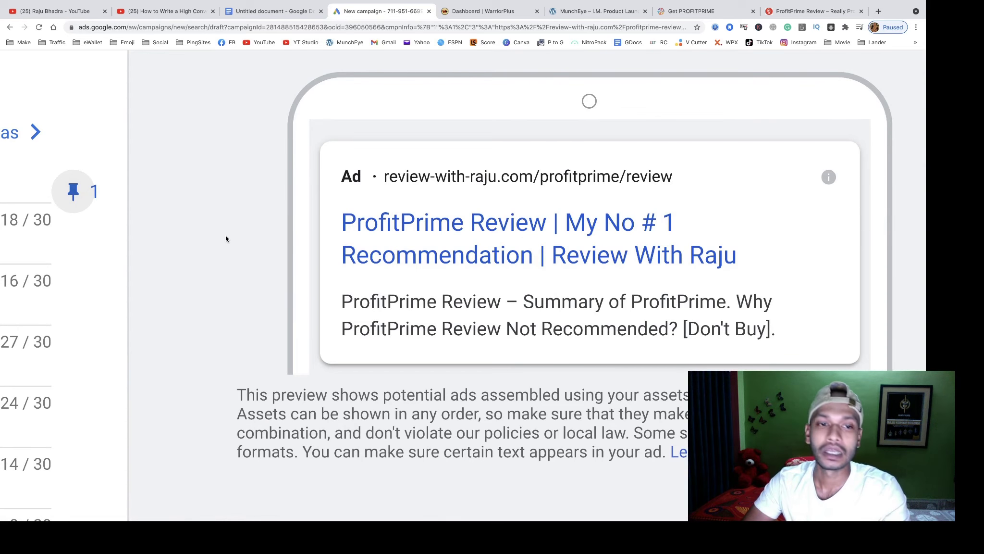
# Step: Replace the second headline with "Should I Grab It?" and pin it to position 2
pyautogui.hscroll(-10, 226, 238)
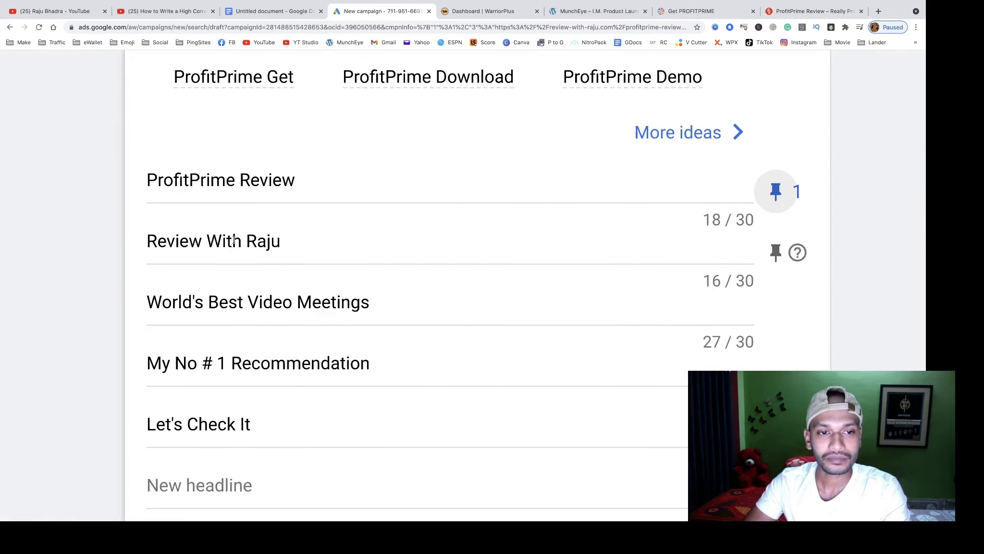
pyautogui.tripleClick(234, 239)
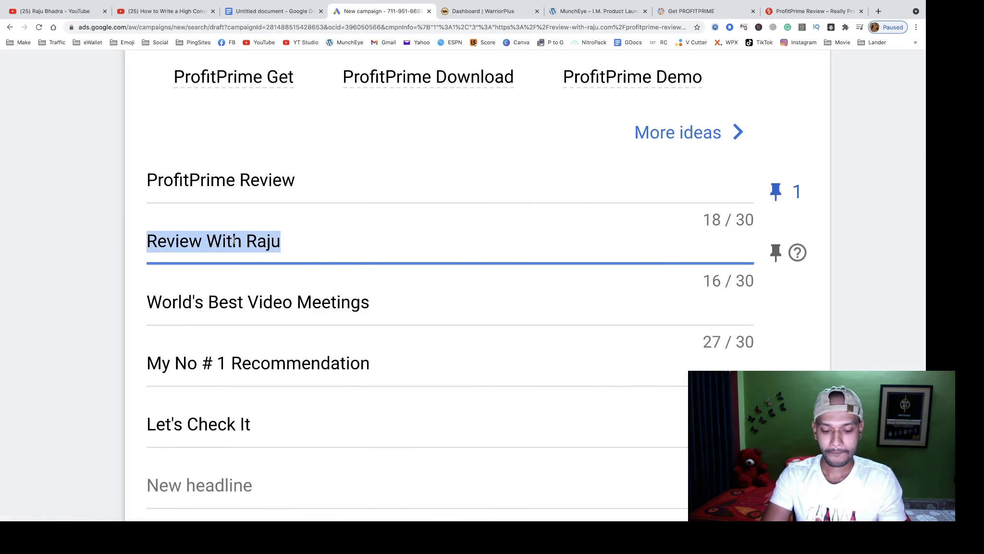
pyautogui.write('Should ')
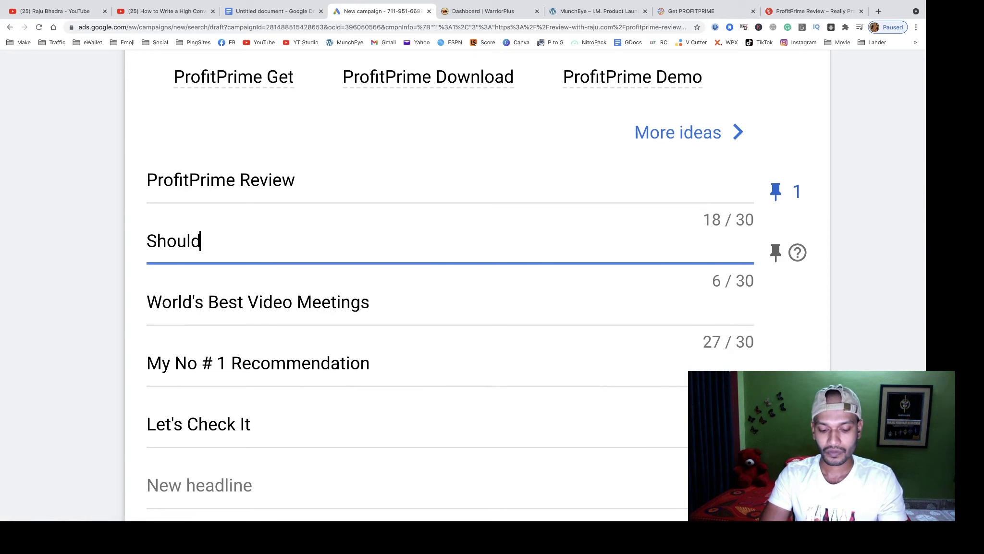
pyautogui.write('I Gr')
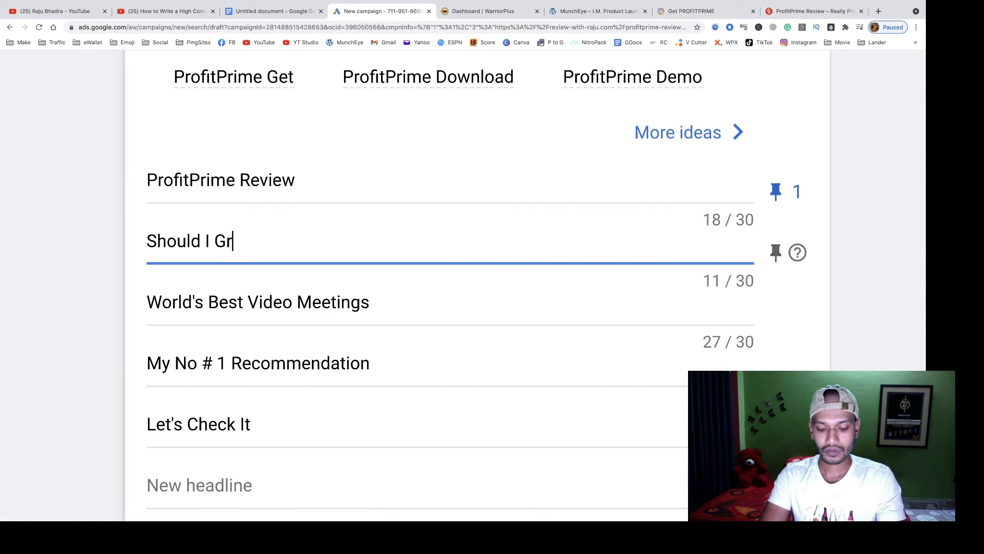
pyautogui.write('ab It?')
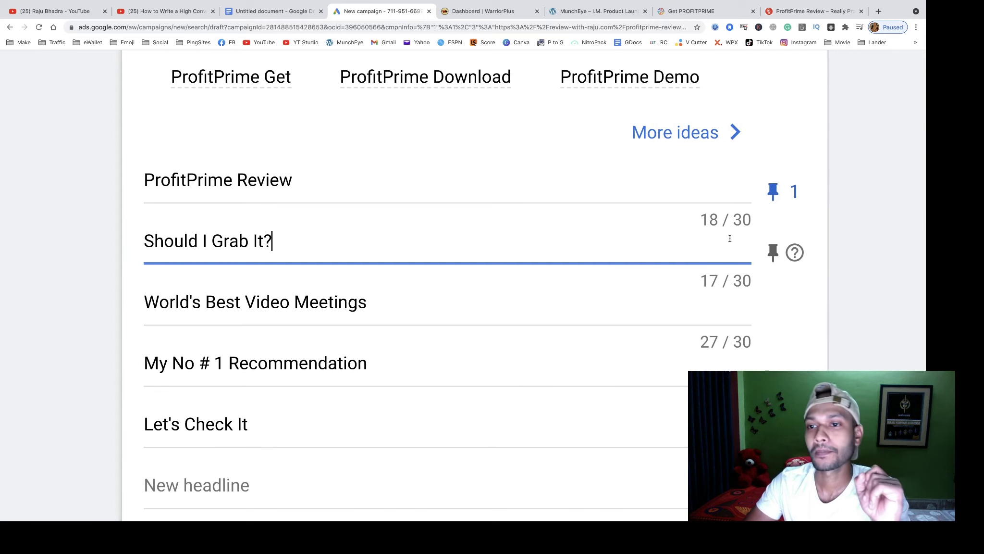
pyautogui.click(776, 253)
pyautogui.click(855, 322)
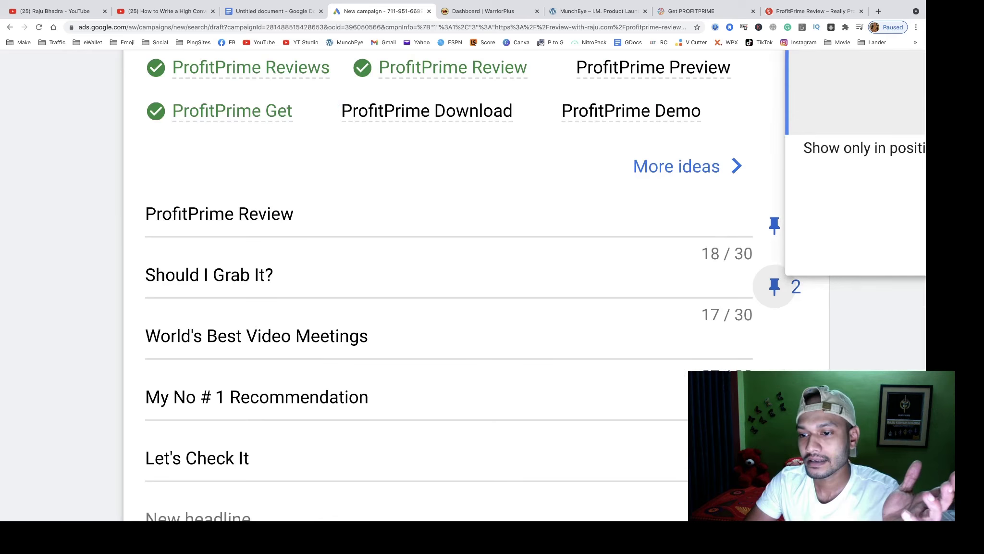
pyautogui.hscroll(5, 638, 343)
pyautogui.hscroll(10, 638, 343)
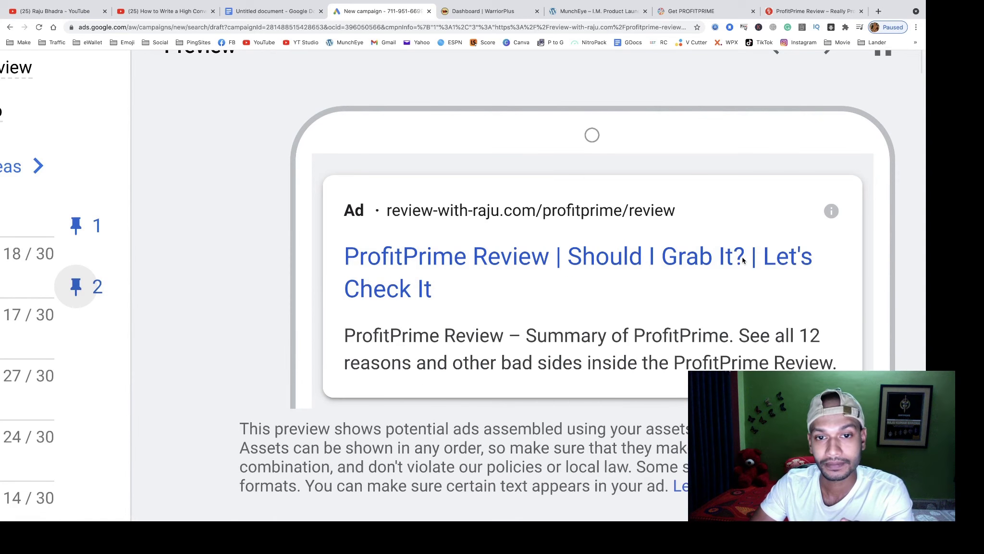
pyautogui.hscroll(3, 185, 263)
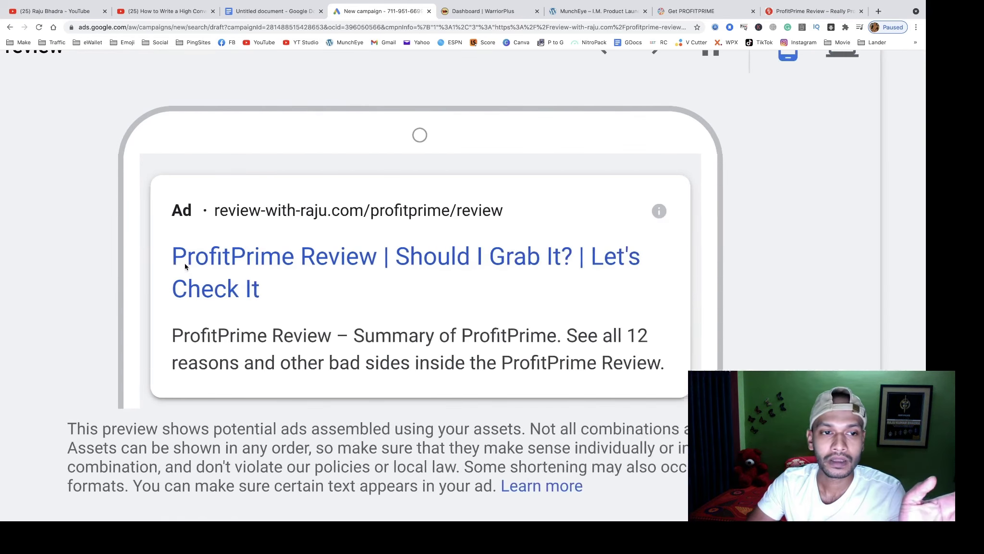
# Step: Replace the third headline, "World's Best Video Meetings", with "Honest Opinion"
pyautogui.hscroll(-12, 185, 263)
pyautogui.hscroll(-3, 184, 267)
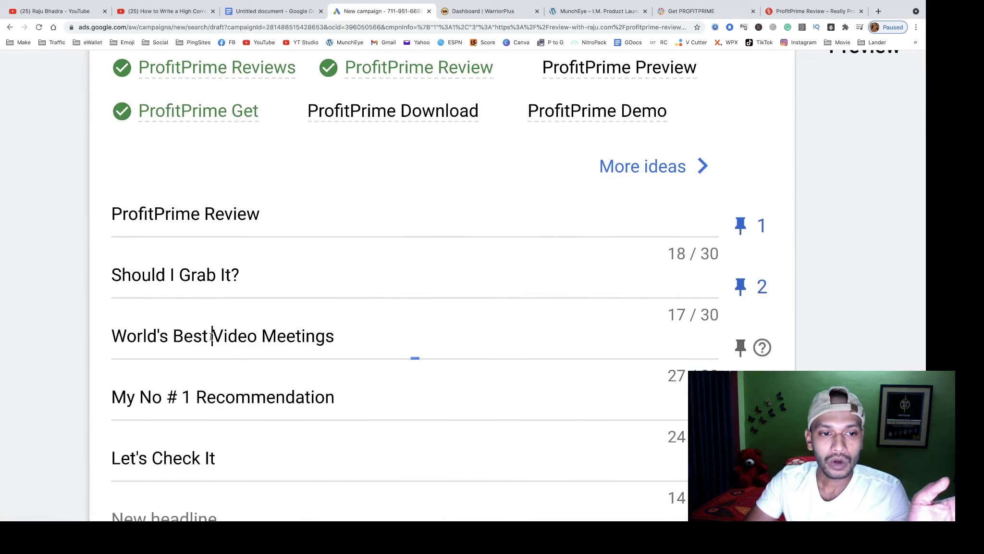
pyautogui.tripleClick(211, 336)
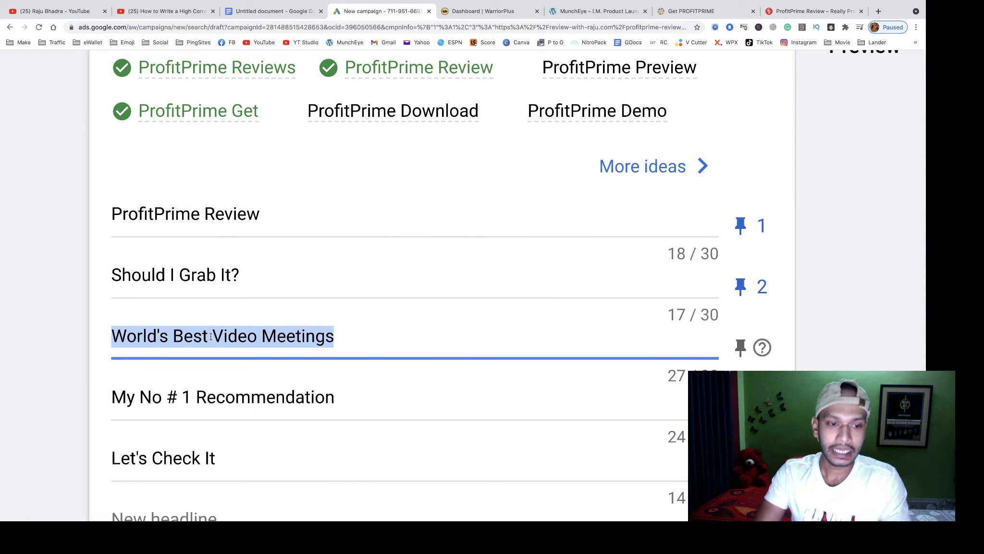
pyautogui.write('Hones')
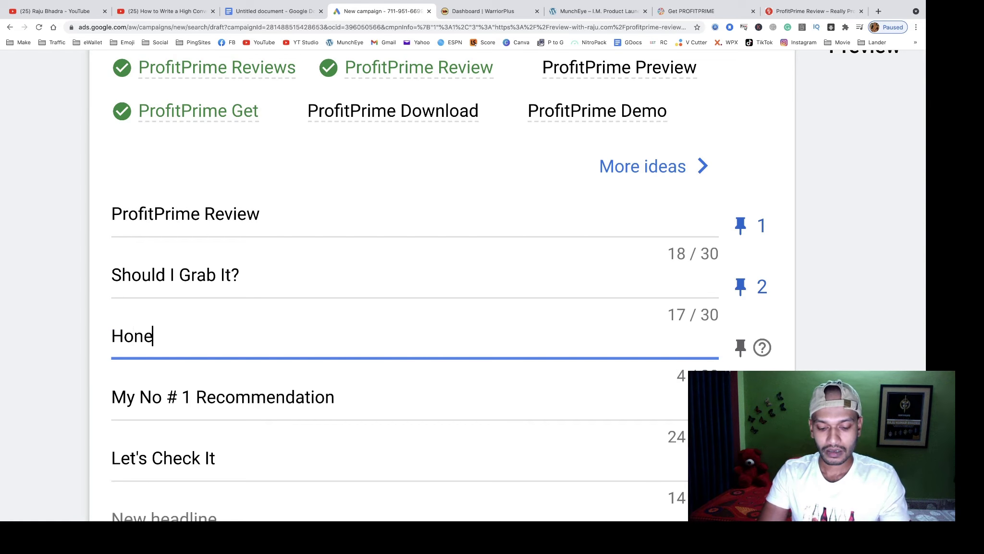
pyautogui.press('BackSpace')
pyautogui.press('BackSpace')
pyautogui.press('BackSpace')
pyautogui.press('BackSpace')
pyautogui.press('BackSpace')
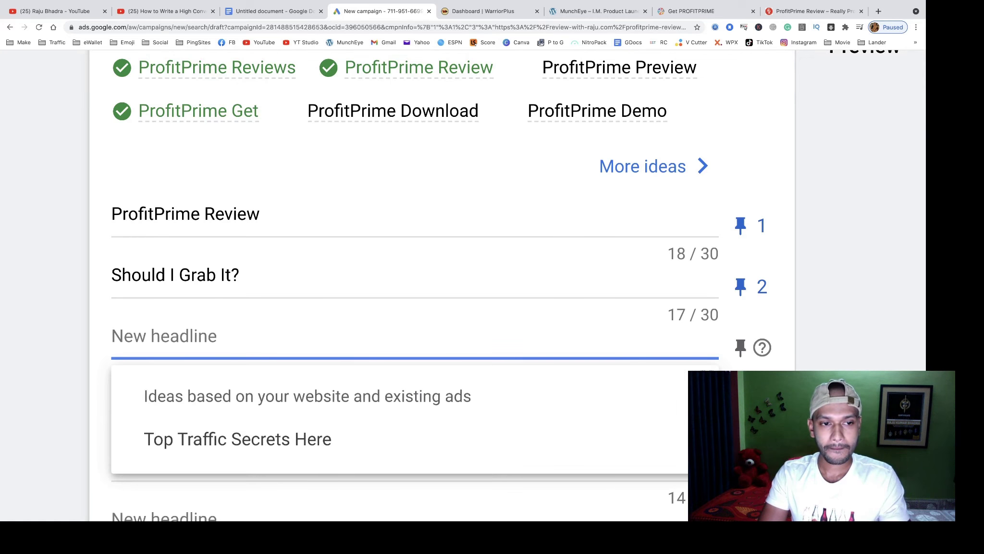
pyautogui.write('Honest Io')
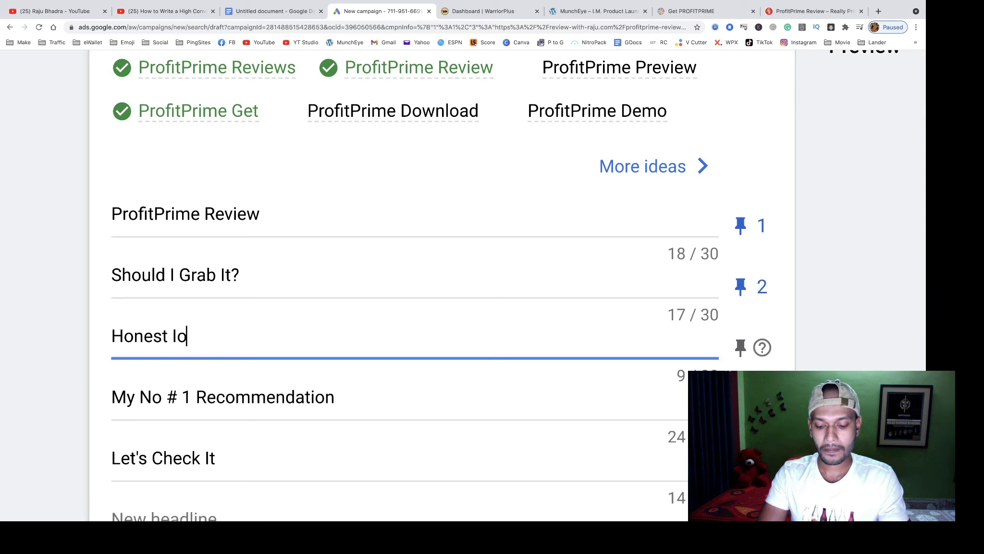
pyautogui.press('BackSpace')
pyautogui.press('BackSpace')
pyautogui.write('opinion')
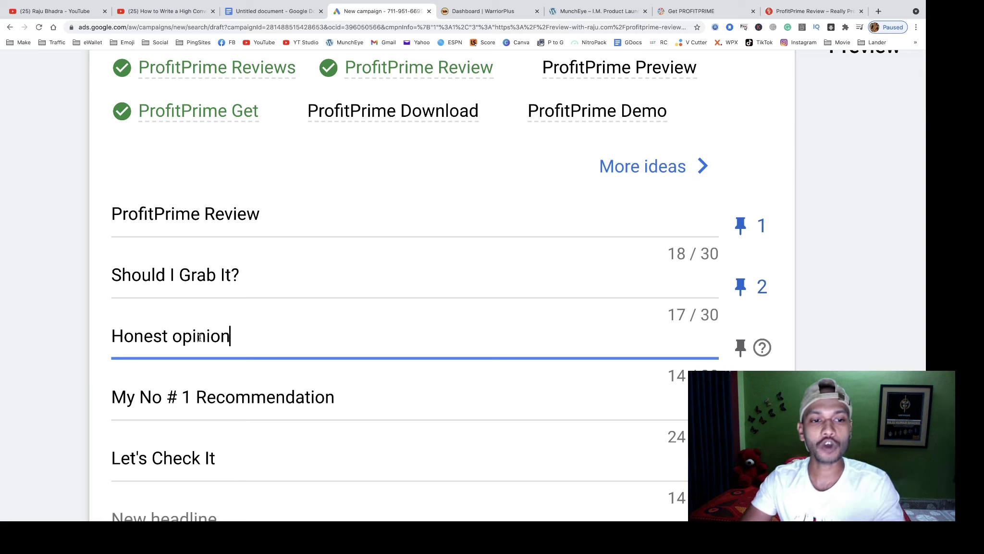
pyautogui.moveTo(182, 336); pyautogui.dragTo(173, 336)
pyautogui.write('O')
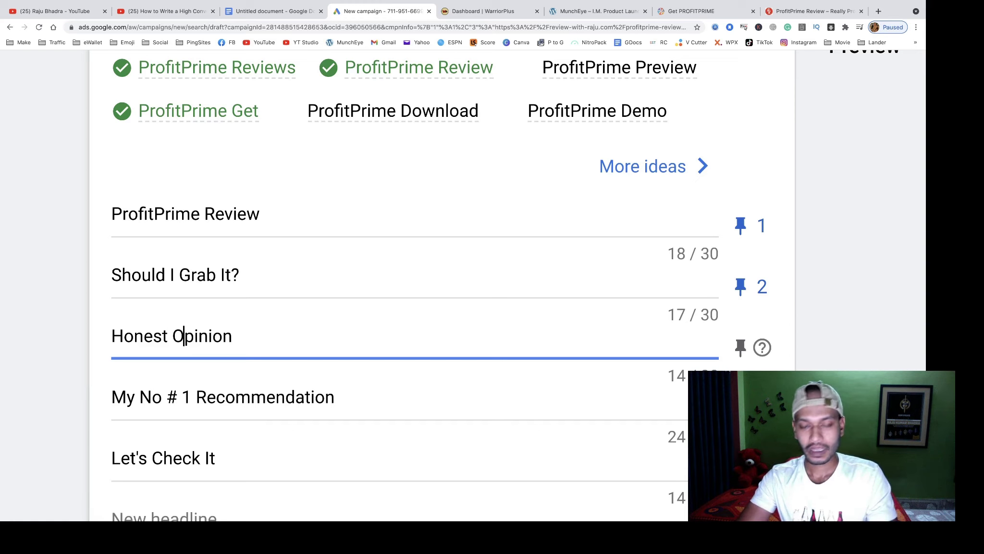
# Step: Pin the "Honest Opinion" headline so it shows only in position 3, and check the ad preview
pyautogui.click(740, 348)
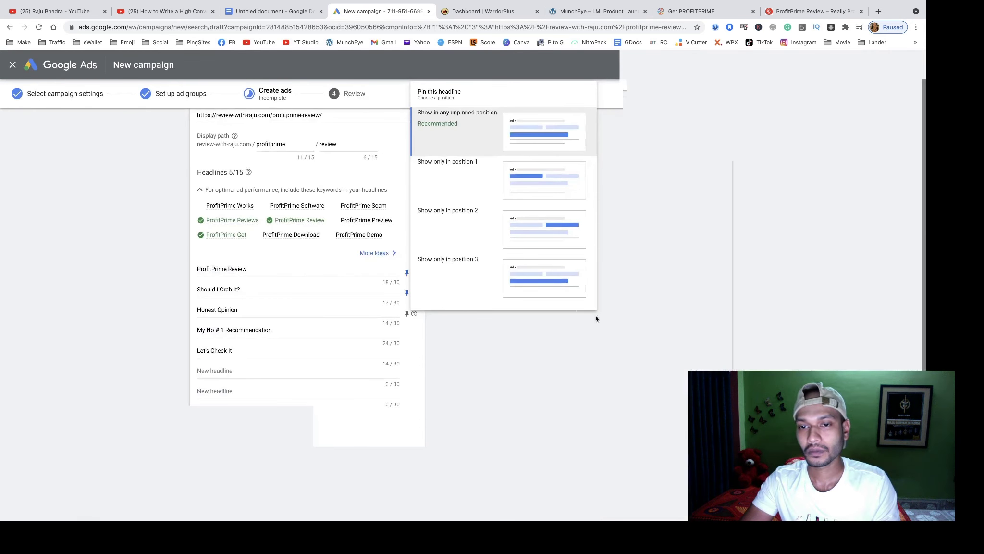
pyautogui.click(450, 260)
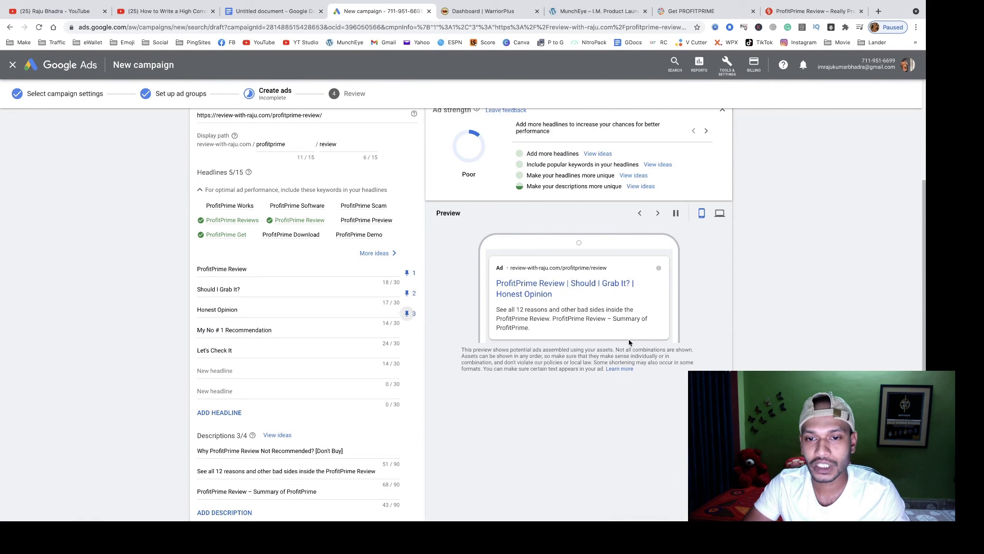
pyautogui.scroll(5, 609, 329)
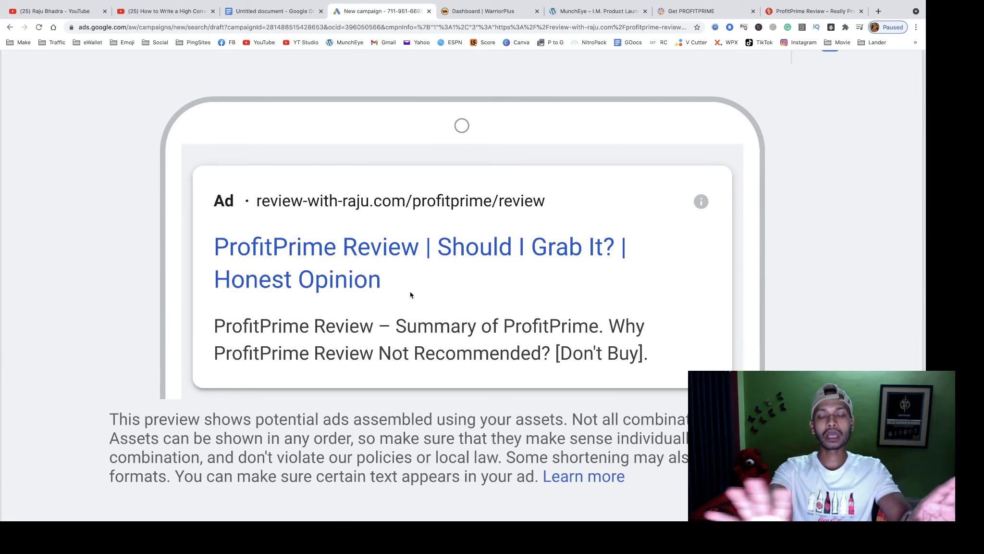
pyautogui.scroll(-5, 410, 291)
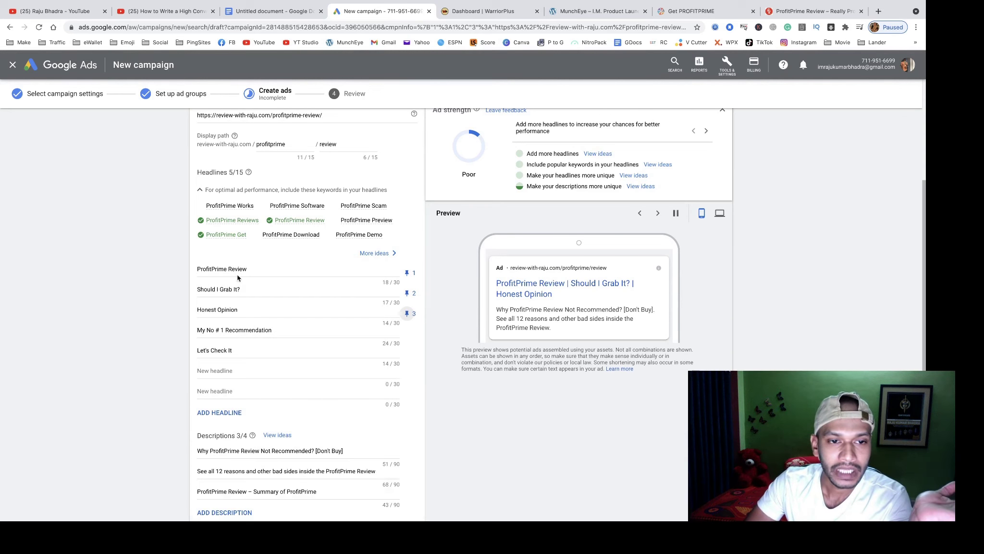
# Step: Replace the fourth headline with "ProfitPrime Honest Review", reusing the first headline's text, and pin it to position 1
pyautogui.moveTo(248, 270); pyautogui.dragTo(194, 270)
pyautogui.hotkey('ctrl', 'c')
pyautogui.moveTo(272, 330); pyautogui.dragTo(196, 330)
pyautogui.hotkey('ctrl', 'v')
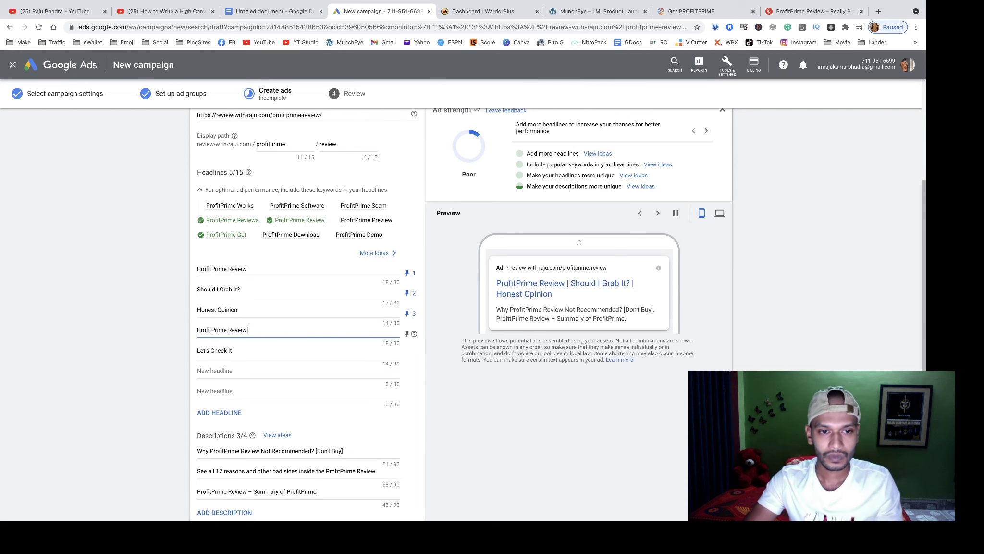
pyautogui.click(229, 330)
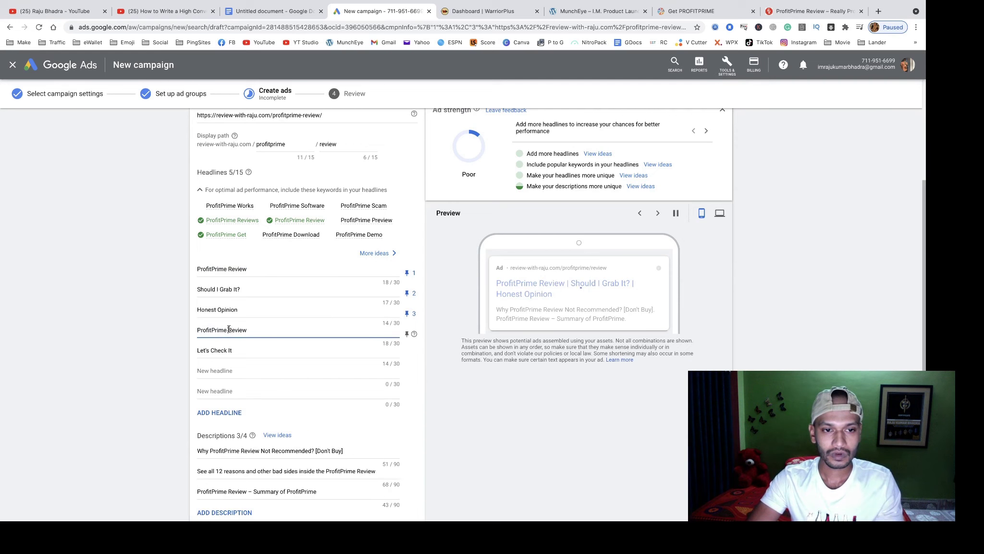
pyautogui.write('Honest')
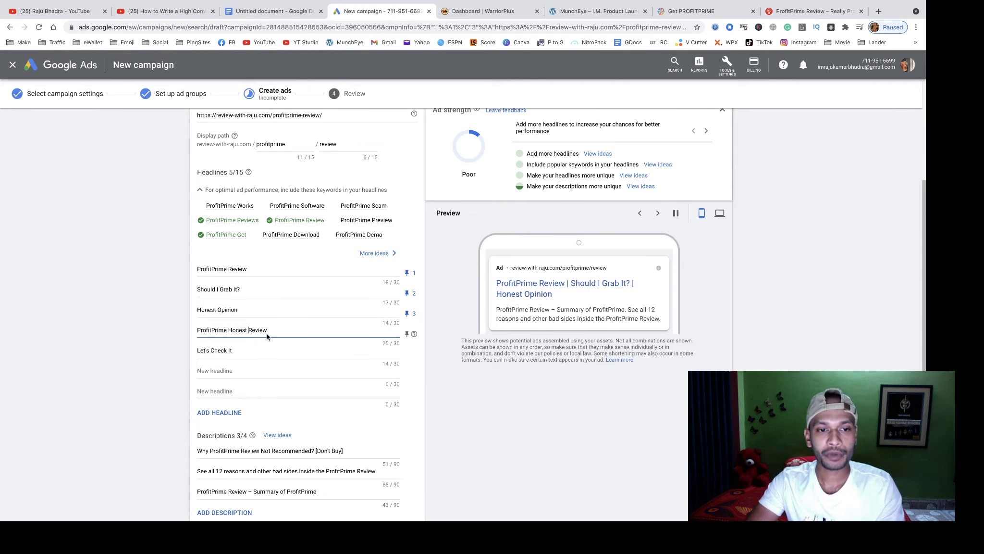
pyautogui.tripleClick(240, 353)
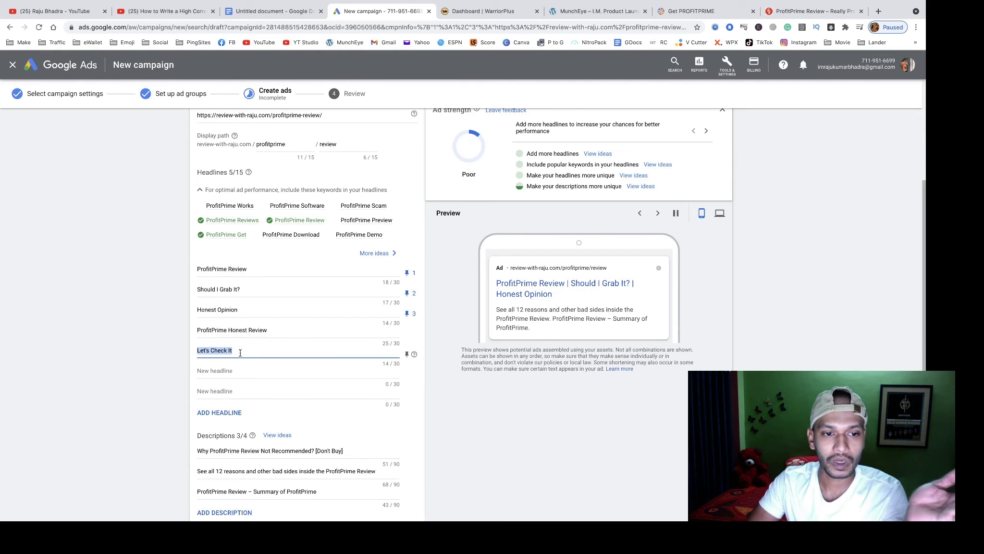
pyautogui.click(407, 334)
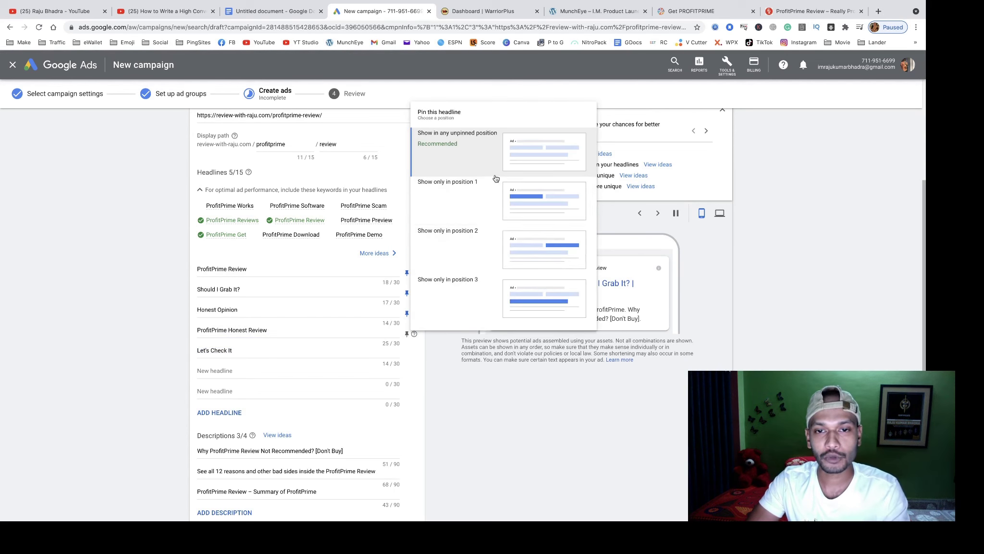
pyautogui.click(514, 195)
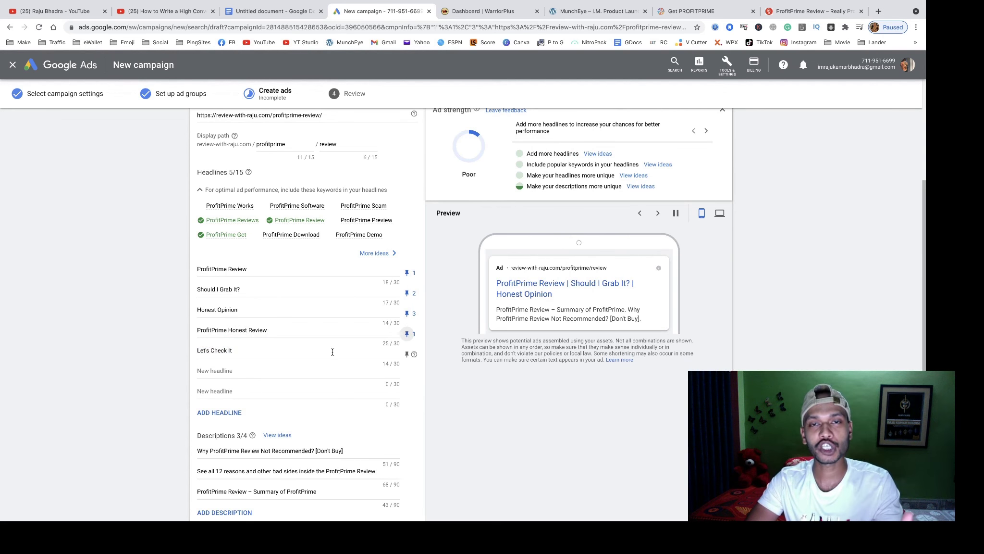
# Step: Replace the fifth headline with "Does It Scam or Legit?" and pin it to position 2
pyautogui.tripleClick(227, 352)
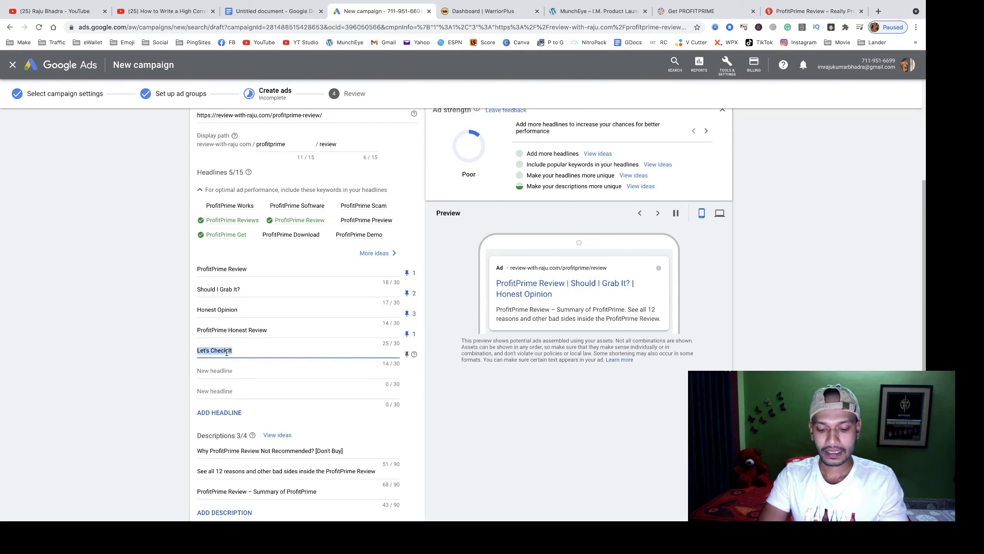
pyautogui.write('Does It')
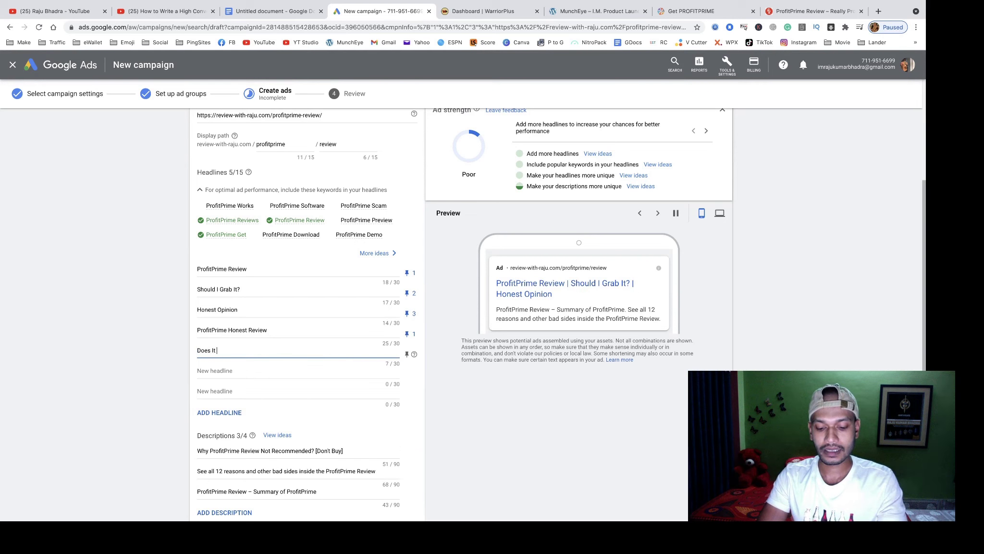
pyautogui.write(' Scam or Legit?')
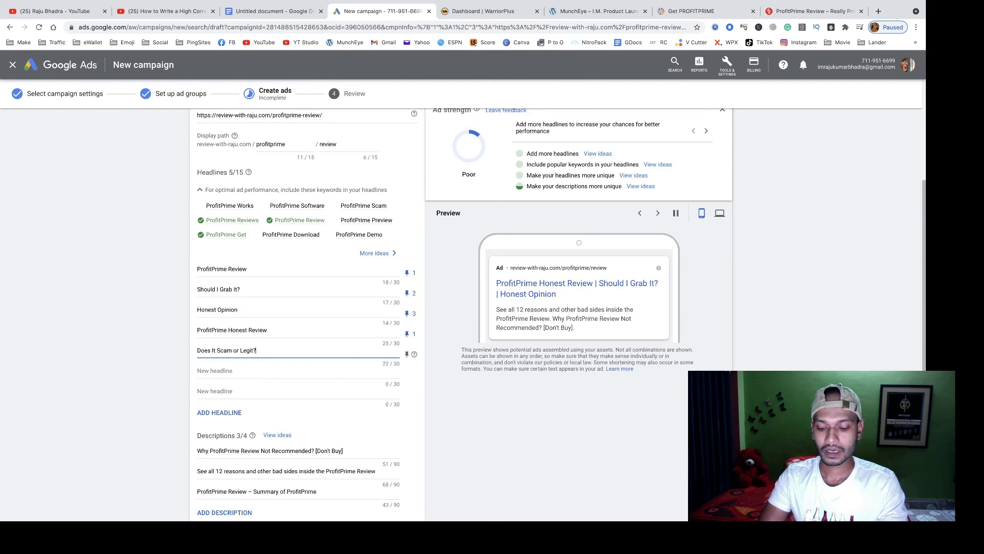
pyautogui.click(407, 355)
pyautogui.click(460, 256)
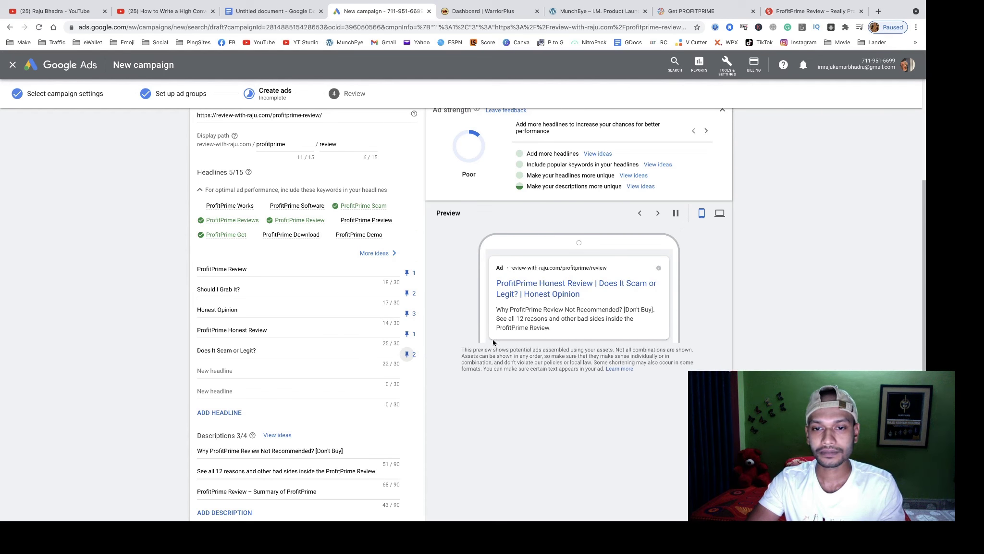
# Step: Look over the ad's descriptions and the ProfitPrime review page open in another browser tab
pyautogui.click(236, 370)
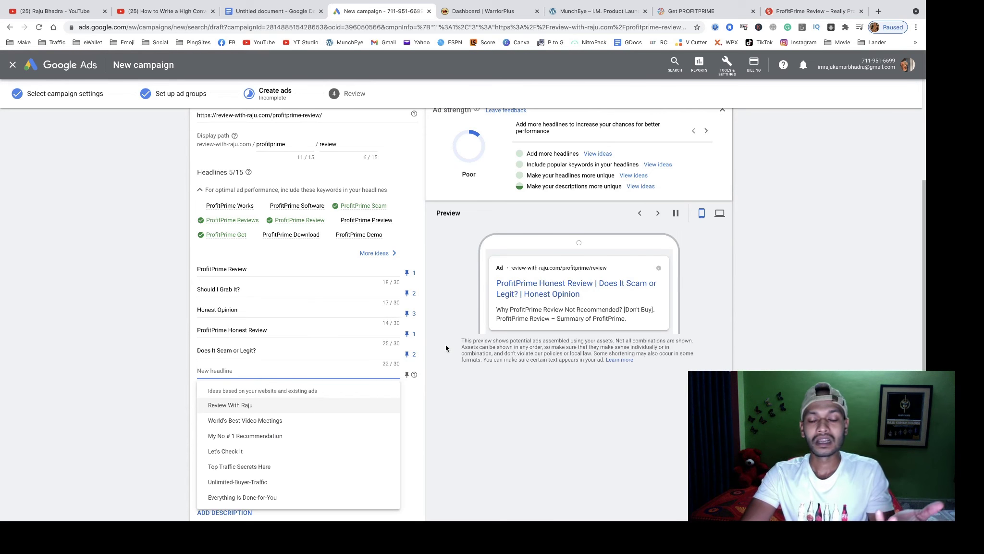
pyautogui.scroll(-3, 445, 345)
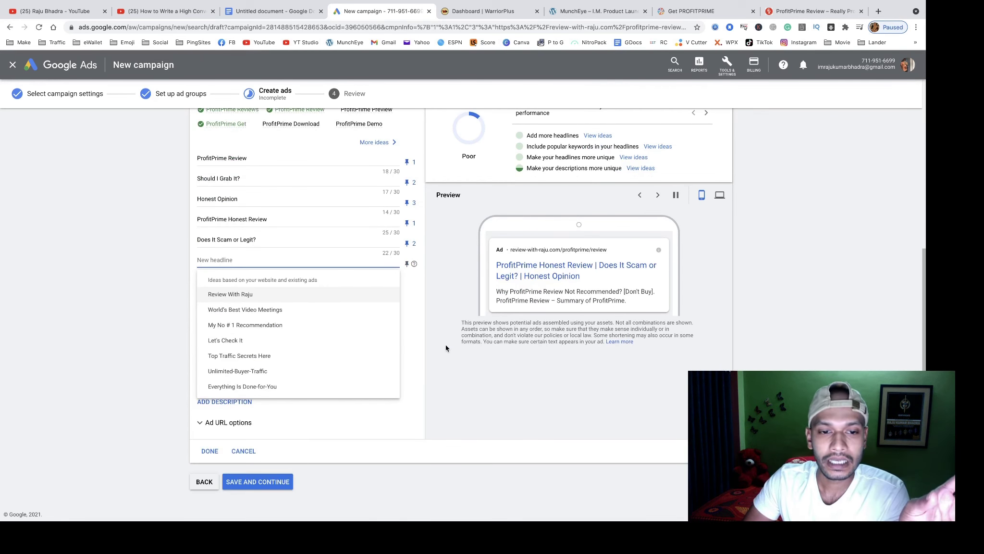
pyautogui.click(445, 345)
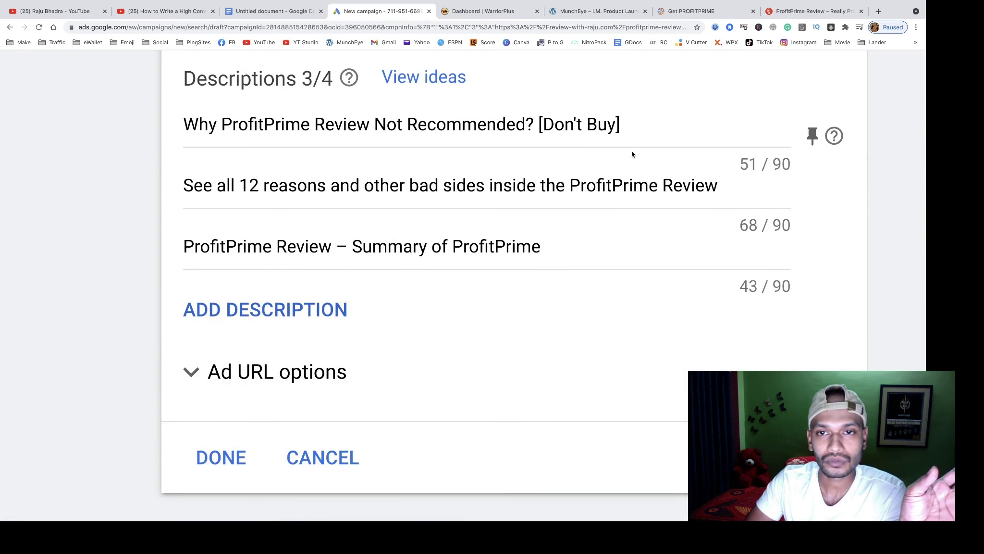
pyautogui.click(346, 341)
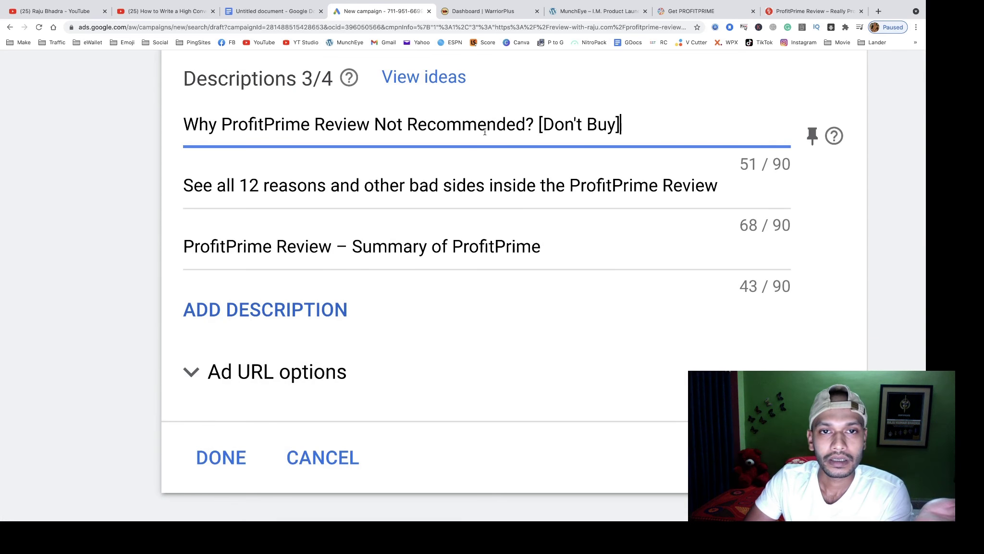
pyautogui.tripleClick(455, 127)
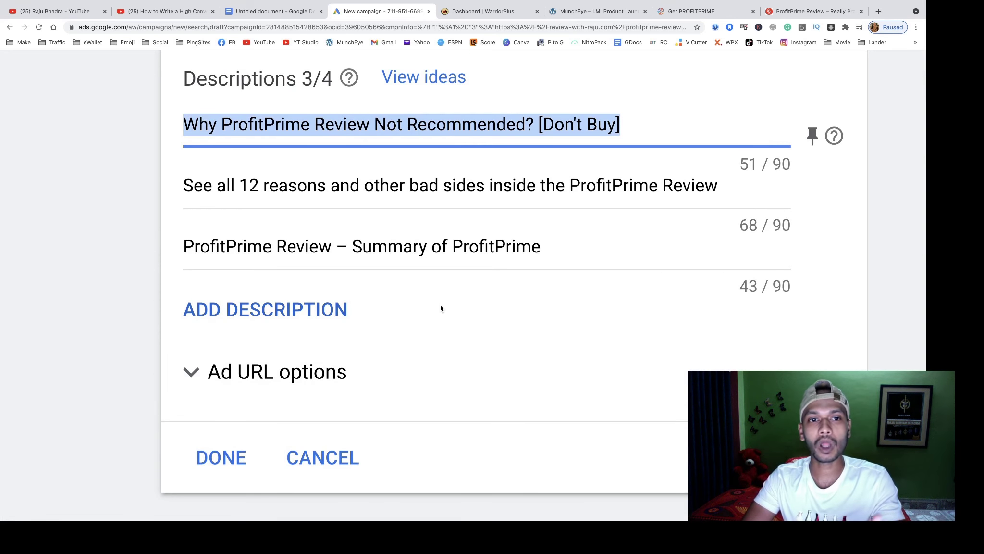
pyautogui.press('super+0')
pyautogui.press('super+9')
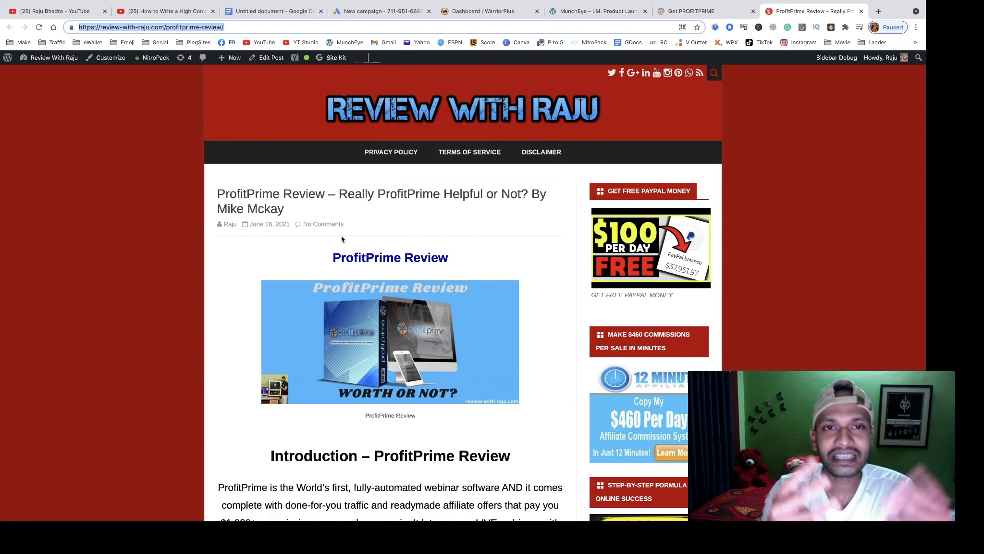
pyautogui.click(369, 11)
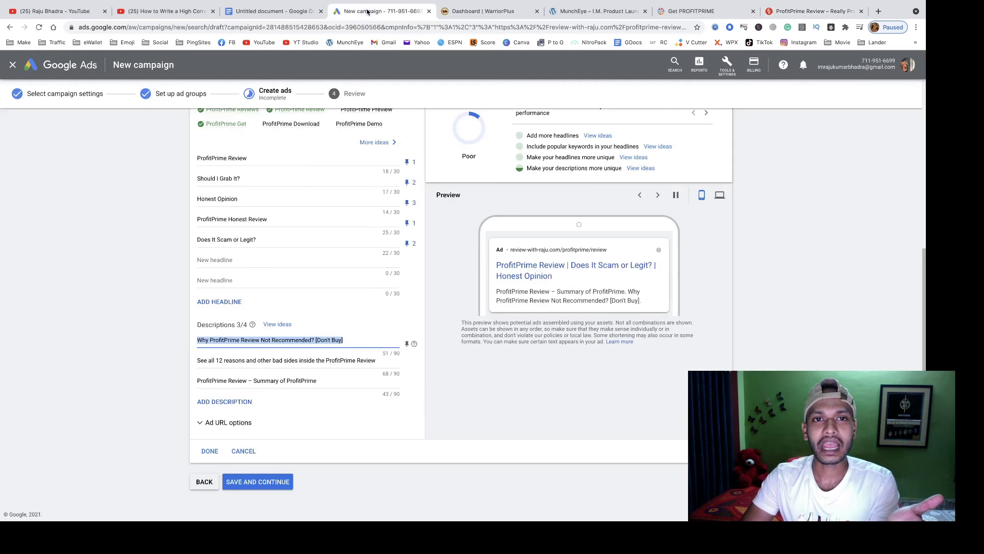
pyautogui.click(474, 424)
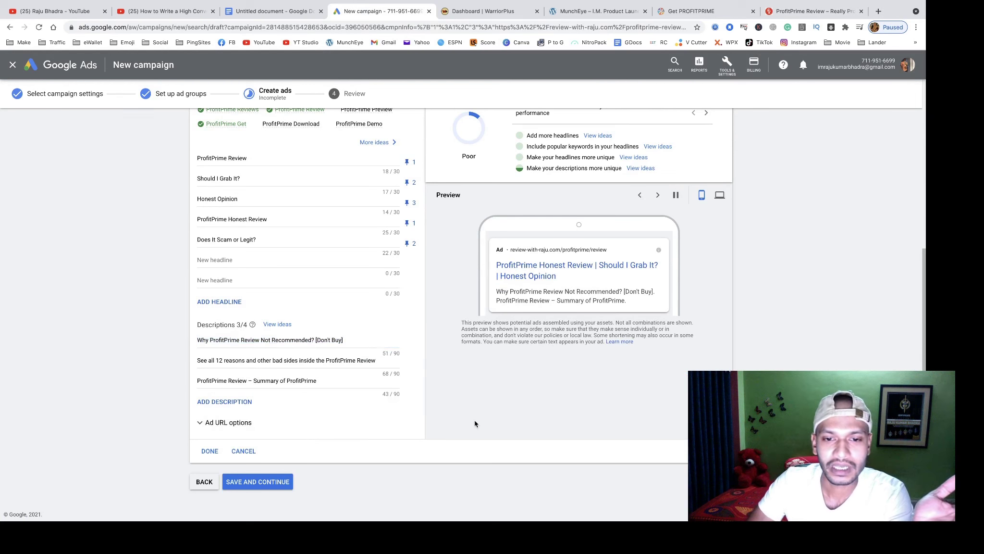
# Step: Review the ad's display path, pinned headlines, descriptions and preview
pyautogui.click(260, 483)
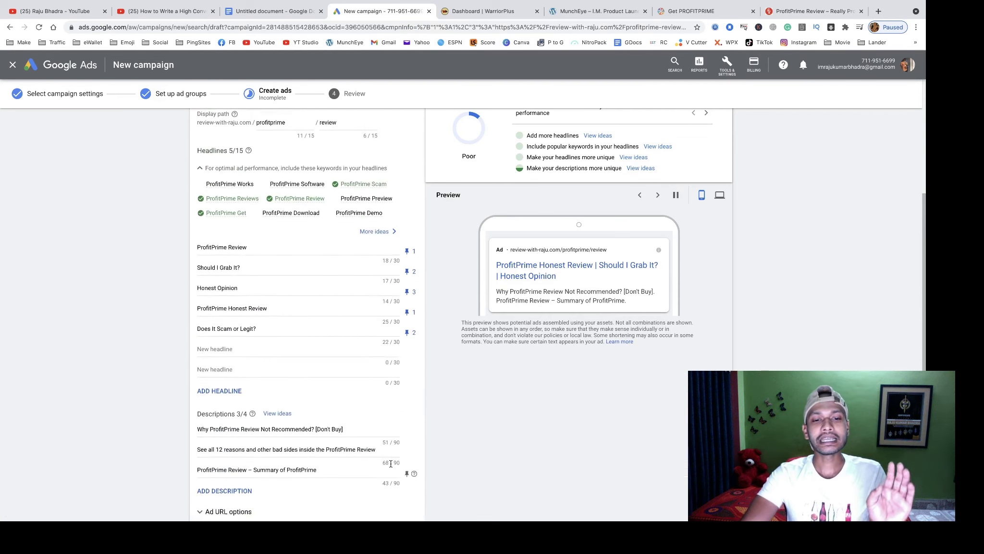
pyautogui.scroll(-3, 391, 466)
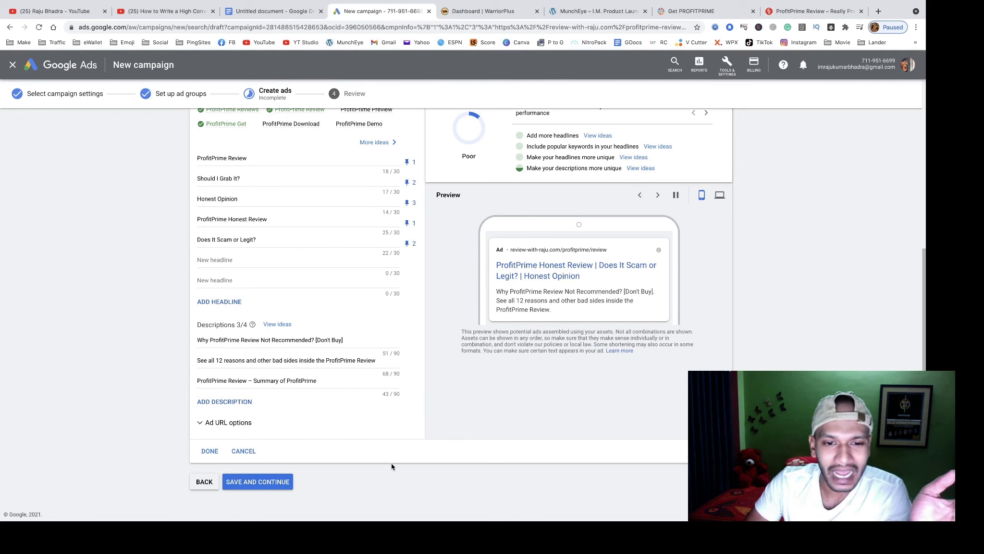
pyautogui.scroll(3, 391, 465)
pyautogui.scroll(2, 447, 456)
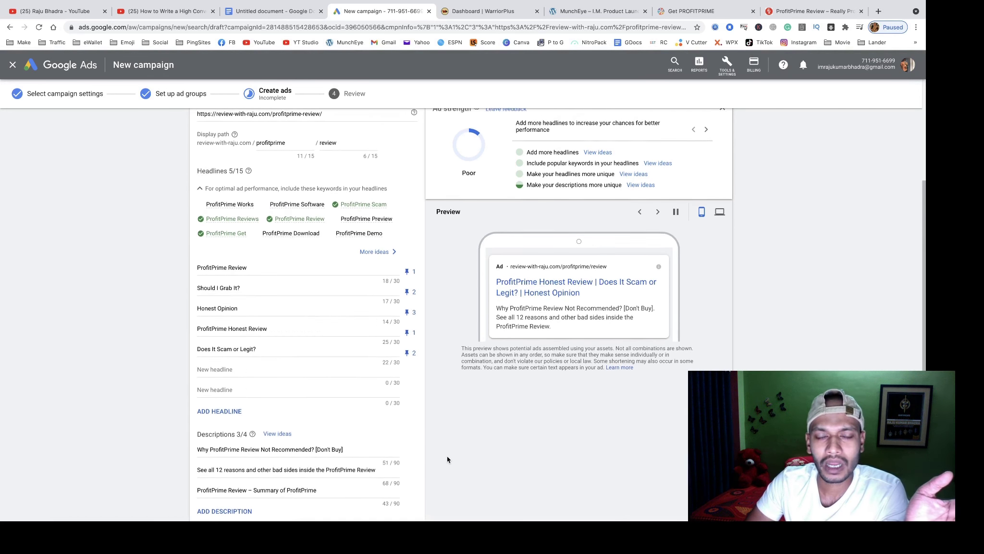
pyautogui.scroll(-5, 447, 459)
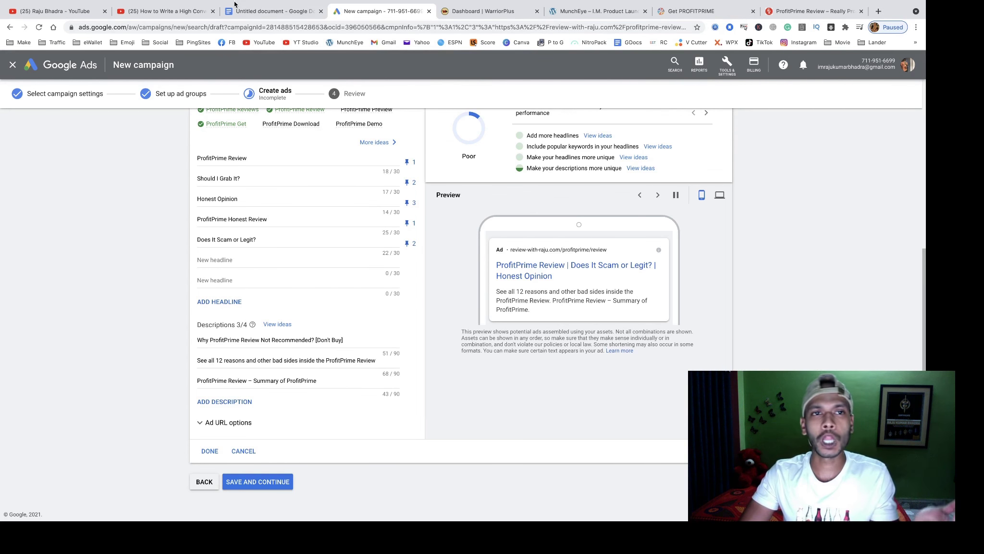
# Step: Look over the WarriorPlus dashboard, the MunchEye launch list at normal zoom and the ProfitPrime JV page in the other browser tabs
pyautogui.click(485, 14)
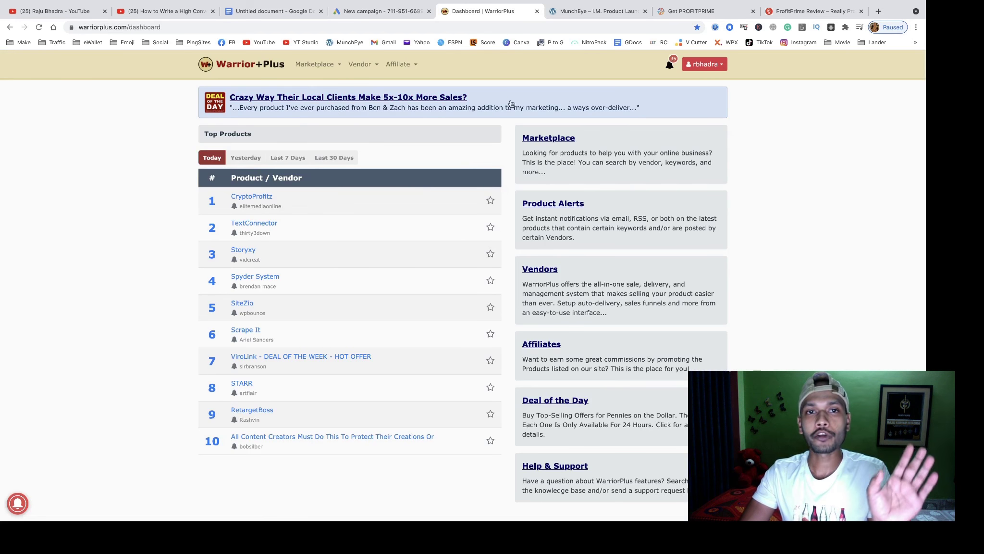
pyautogui.click(586, 14)
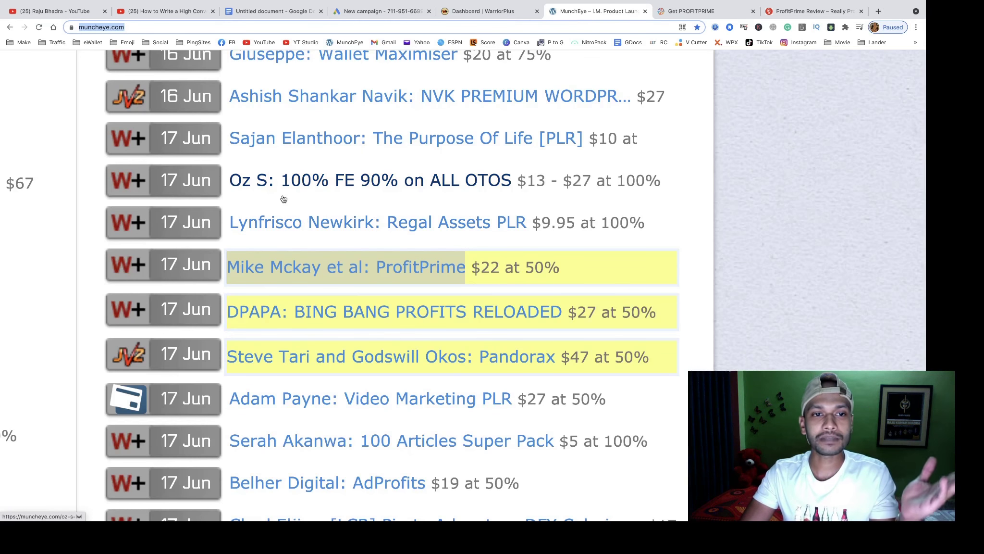
pyautogui.press('super+0')
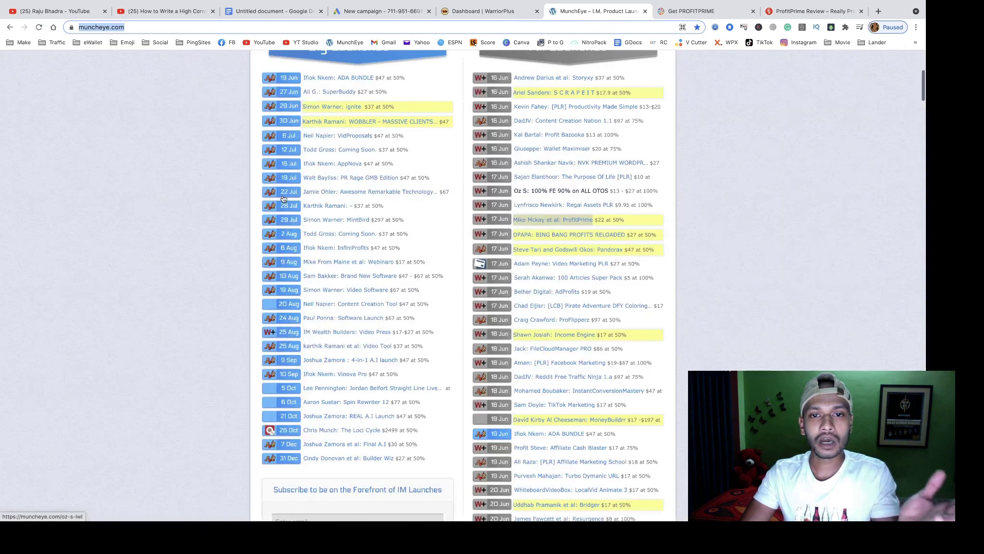
pyautogui.click(690, 15)
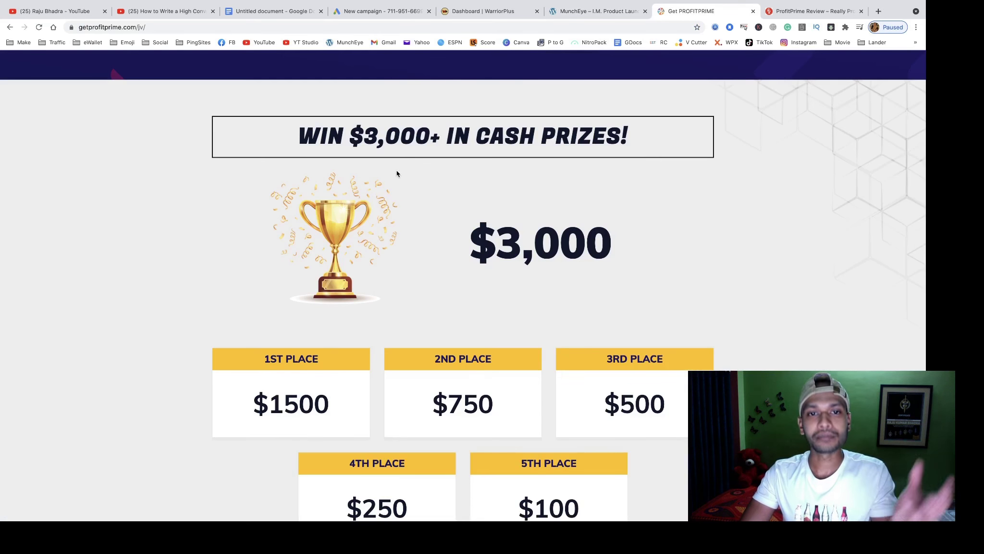
# Step: Look through the feature sections of the published ProfitPrime review page
pyautogui.hotkey('ctrl', 'Tab')
pyautogui.scroll(-10, 383, 311)
pyautogui.scroll(-15, 383, 312)
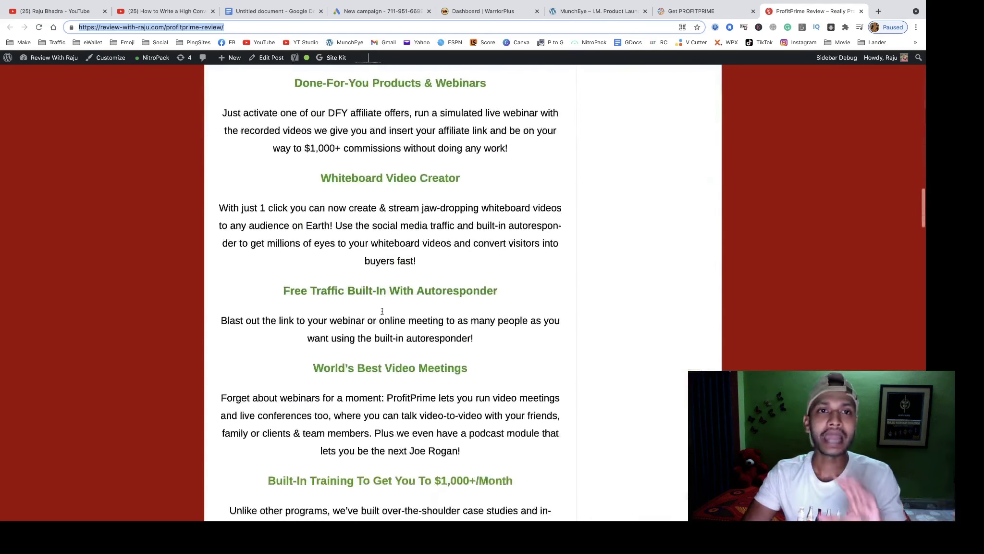
# Step: Look over the YouTube video "How to Write a High Converting Product Review?", the Google Ads draft and the YouTube channel's uploaded videos
pyautogui.click(154, 15)
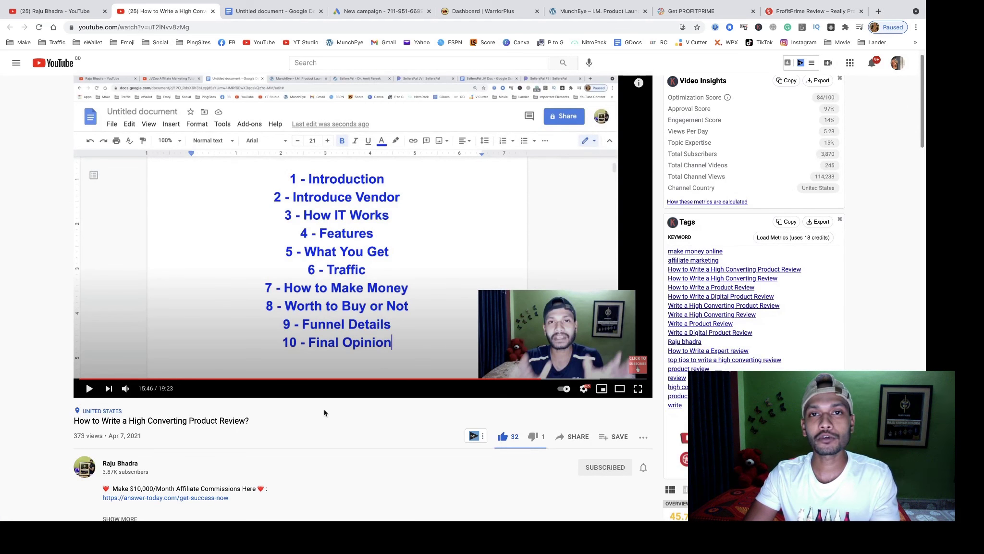
pyautogui.click(364, 10)
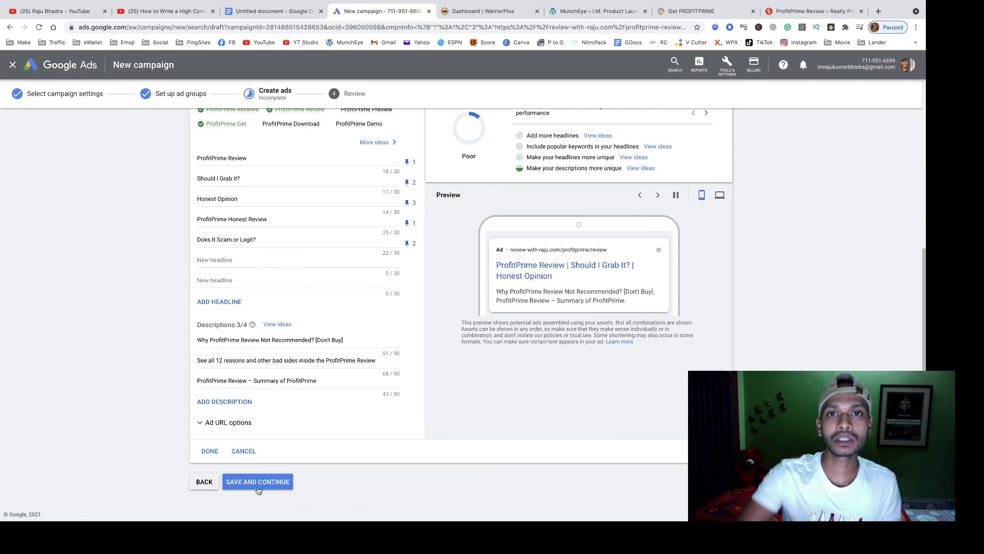
pyautogui.click(47, 14)
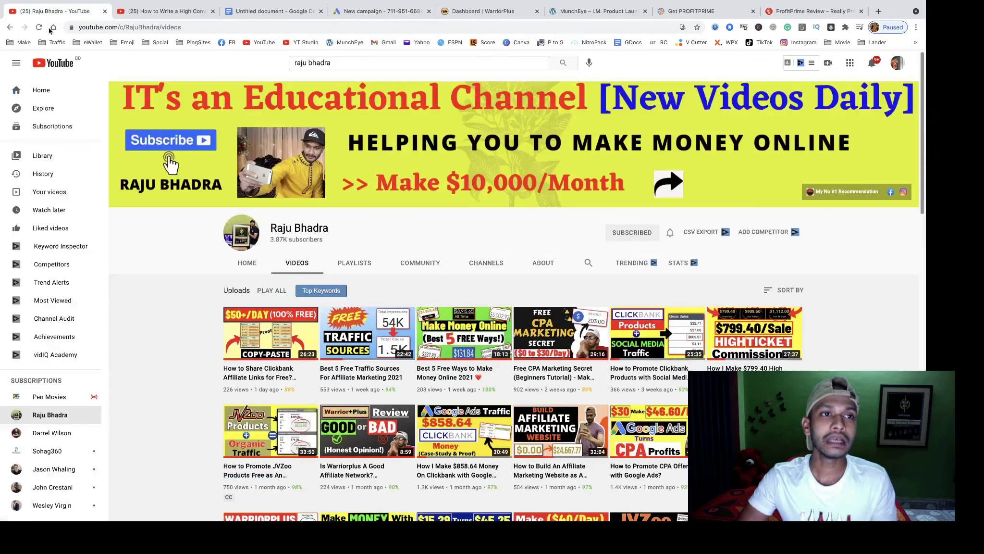
pyautogui.tripleClick(332, 228)
pyautogui.click(333, 228)
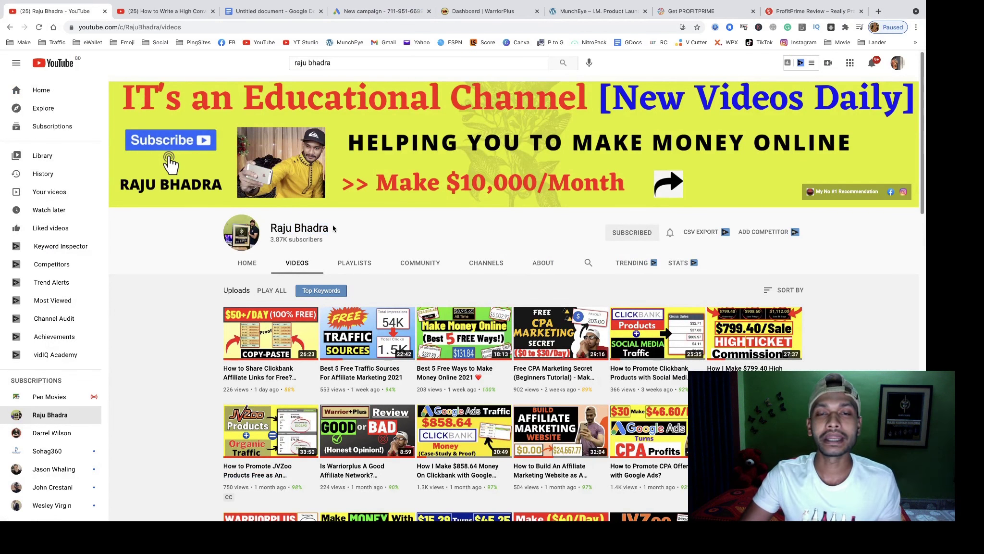